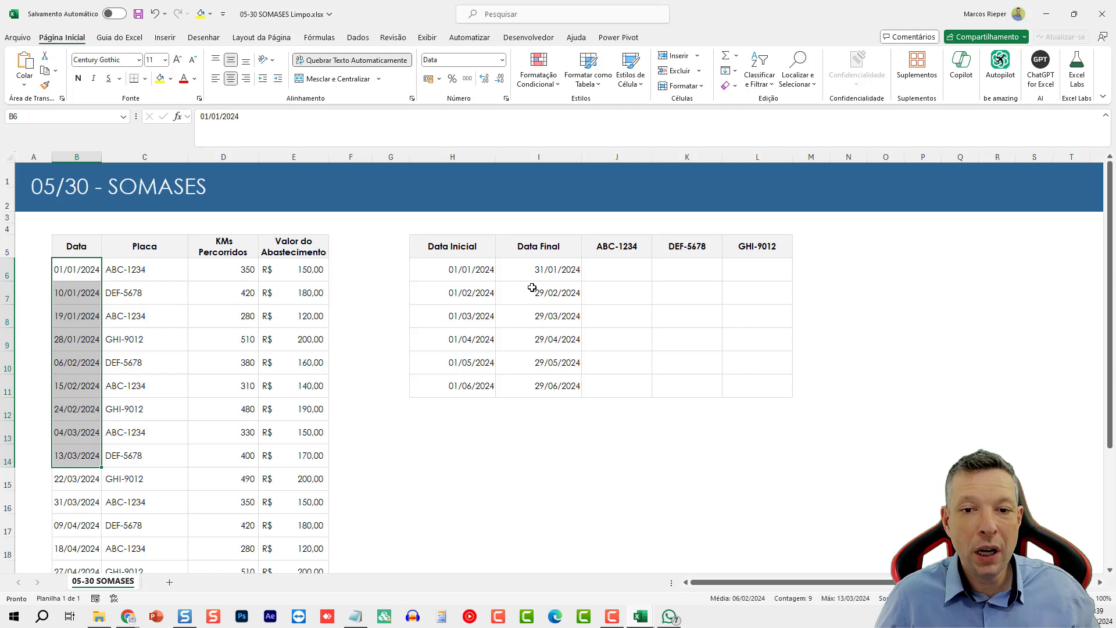
- Examine the summary table's start and end date pairs and the ABC-1234 plate column they apply to
left_click_drag(468, 270, 567, 269)
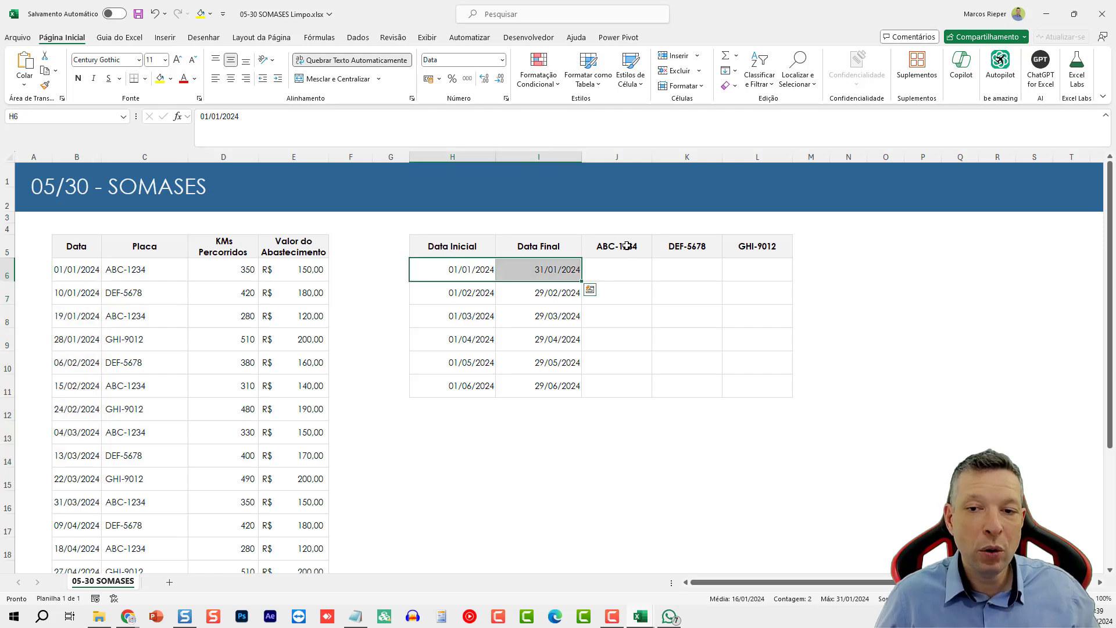
left_click_drag(621, 244, 601, 386)
left_click(604, 241)
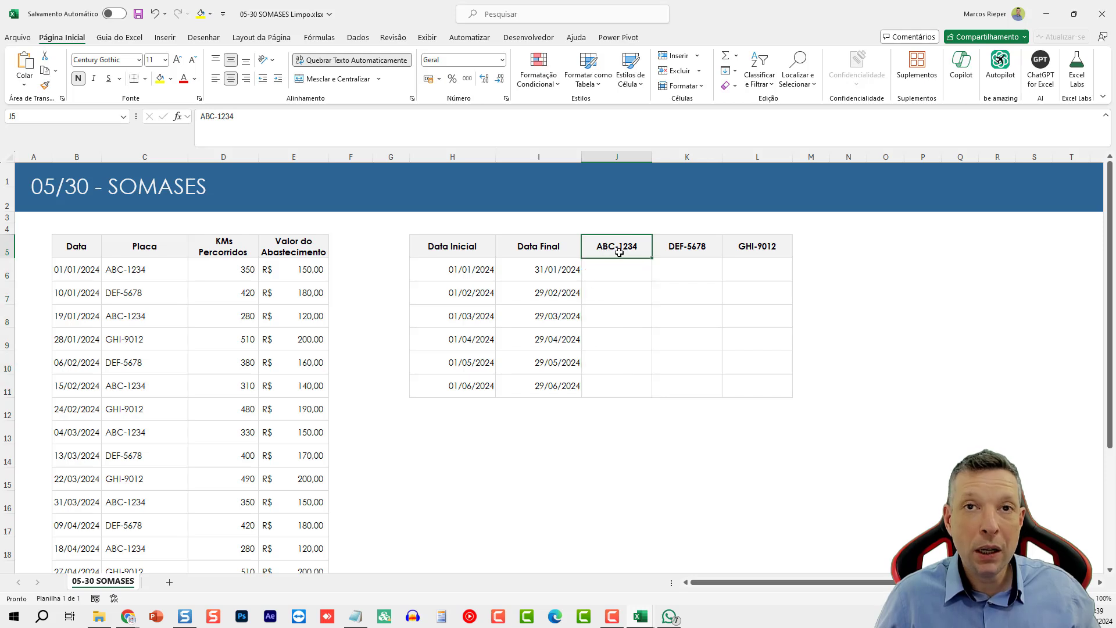
left_click_drag(471, 272, 612, 268)
left_click_drag(474, 295, 620, 291)
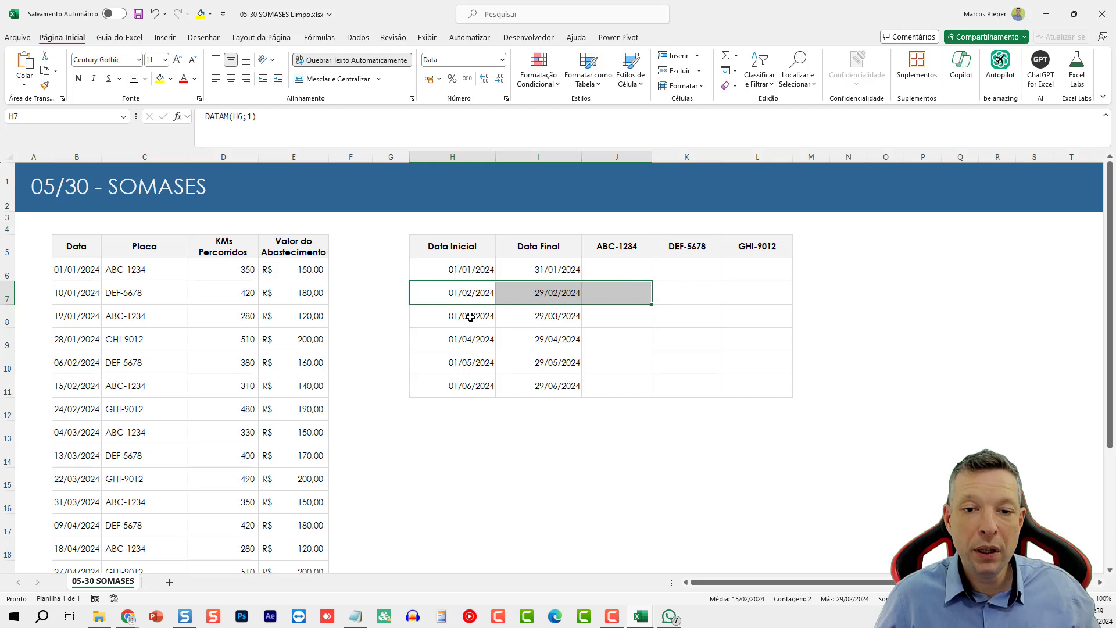
left_click_drag(470, 317, 605, 314)
left_click_drag(464, 342, 604, 340)
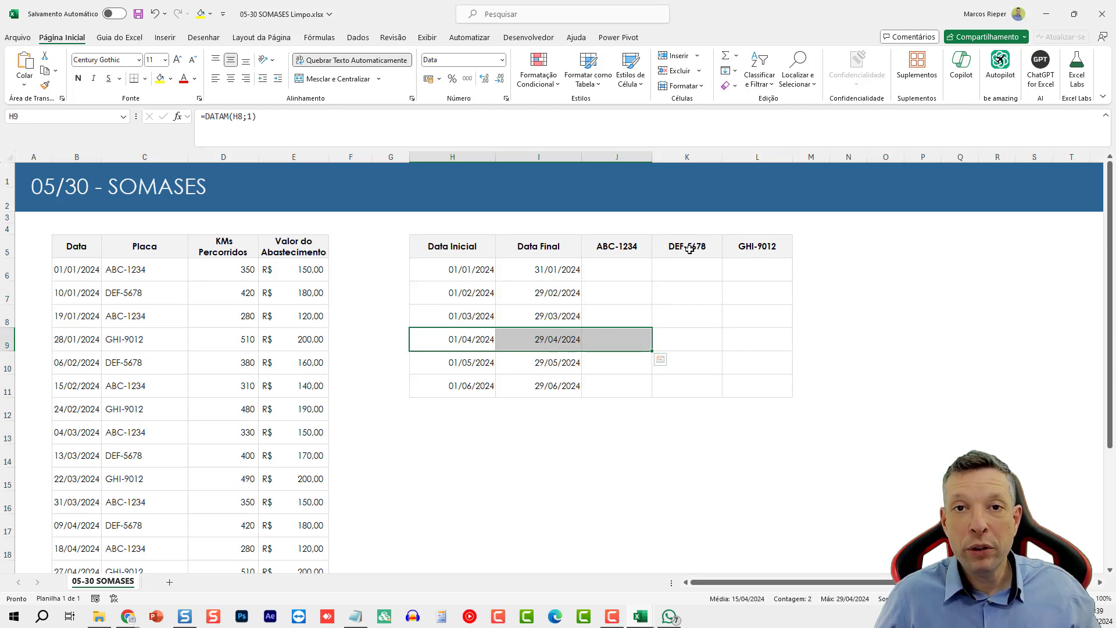
- Widen column J to about five times its width and start a SOMASES formula in J6
left_click(639, 270)
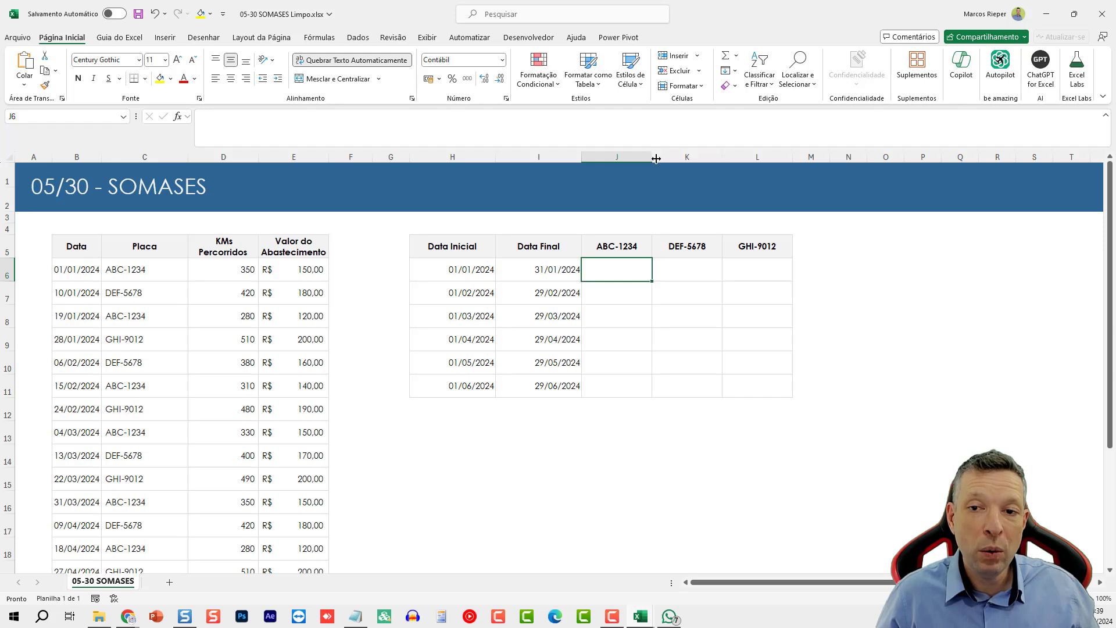
left_click_drag(656, 159, 932, 158)
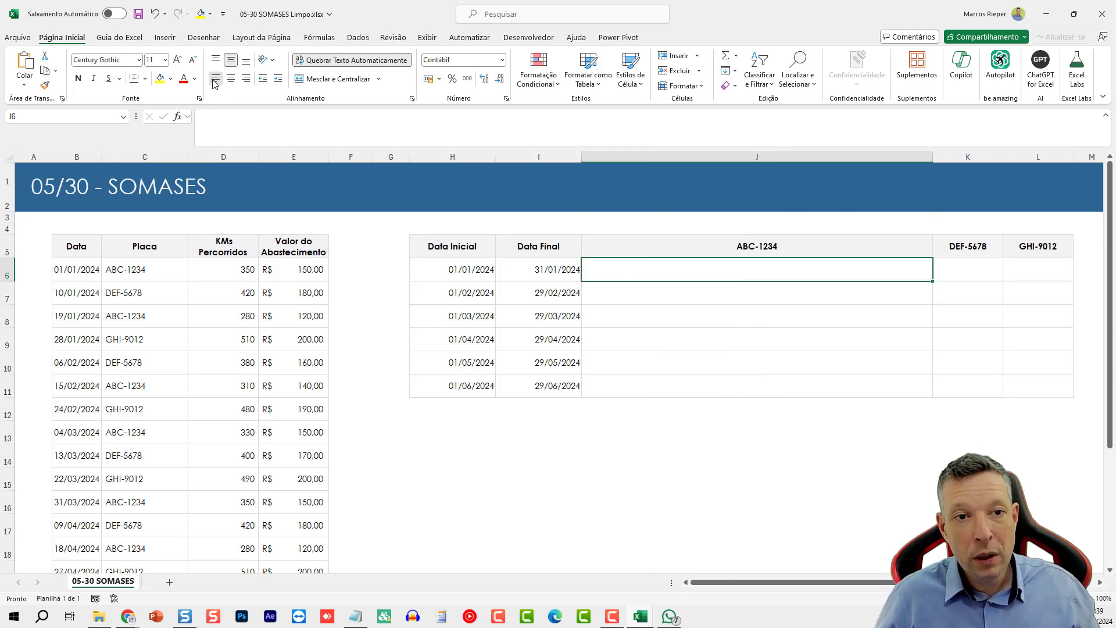
type("=so")
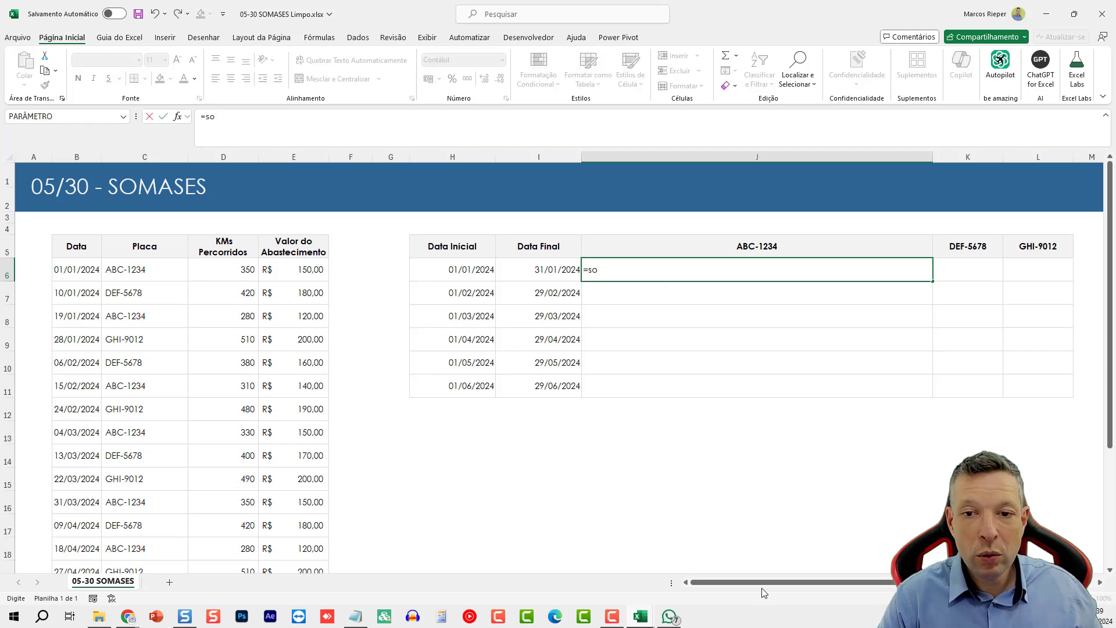
key("BackSpace")
key("BackSpace")
type("SOMAS")
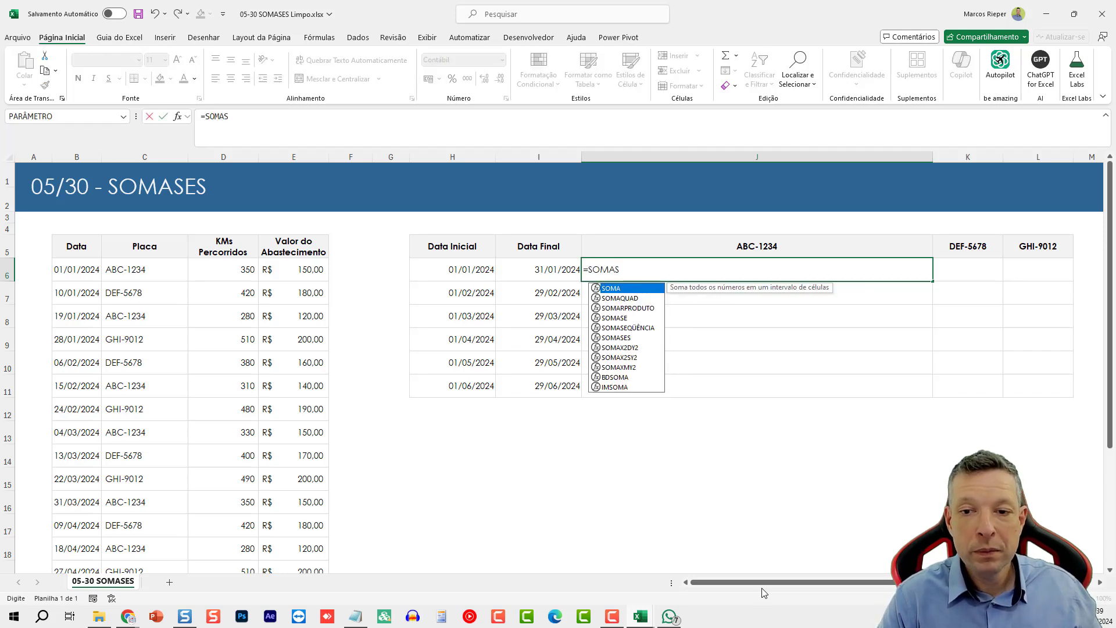
type("ES")
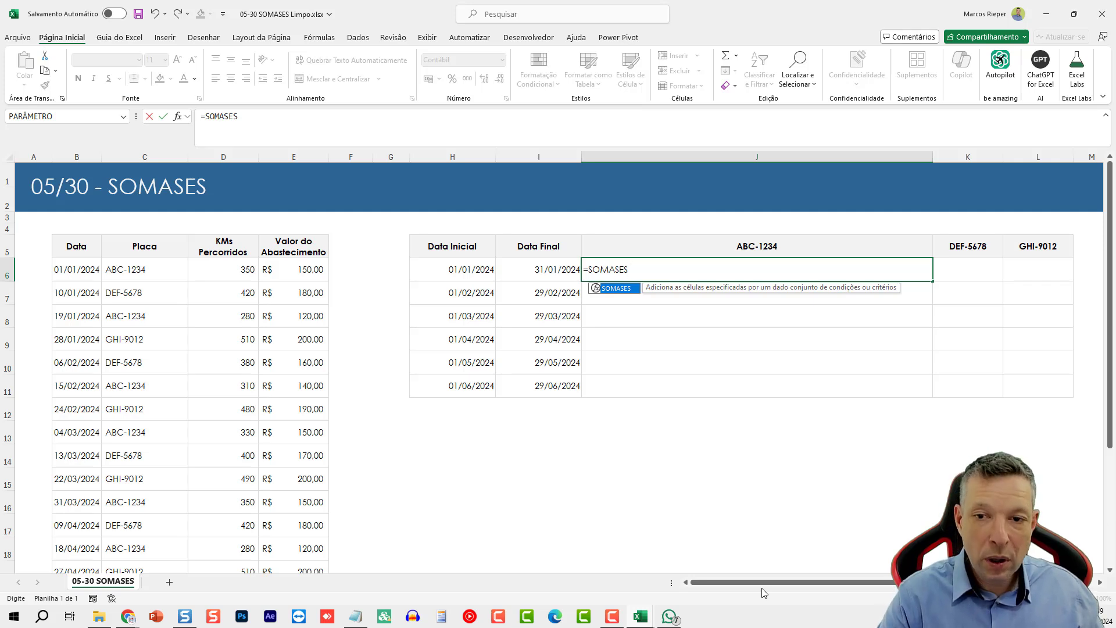
type("(")
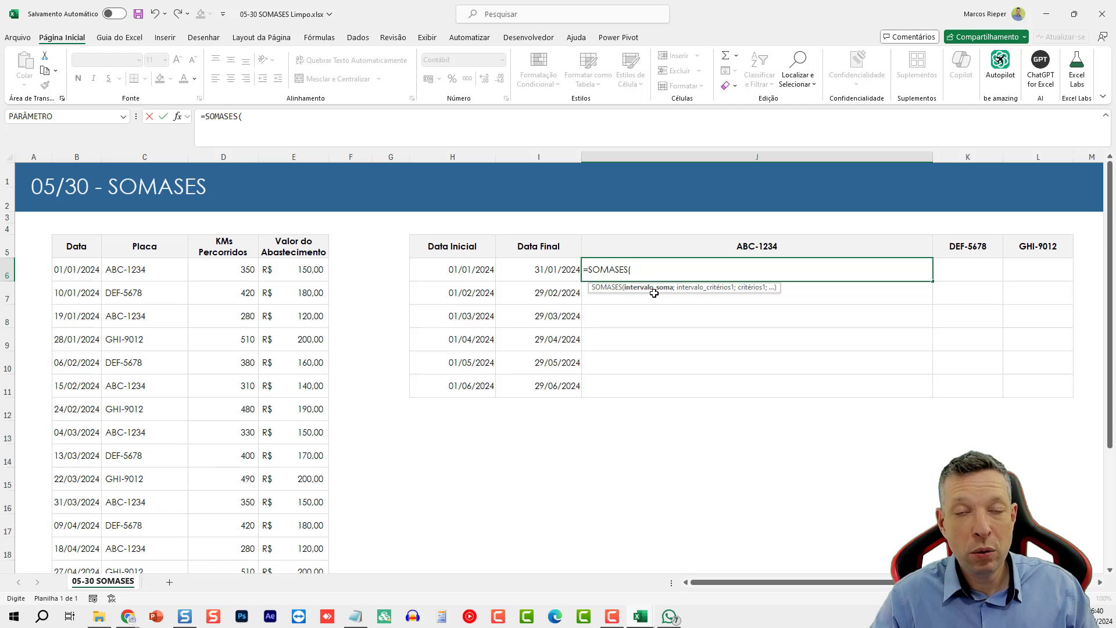
- Set the SOMASES sum range to the fuel values as the absolute reference $E$6:$E$25
left_click(319, 269)
key("ctrl+shift+Down")
scroll(319, 268, "up", 2)
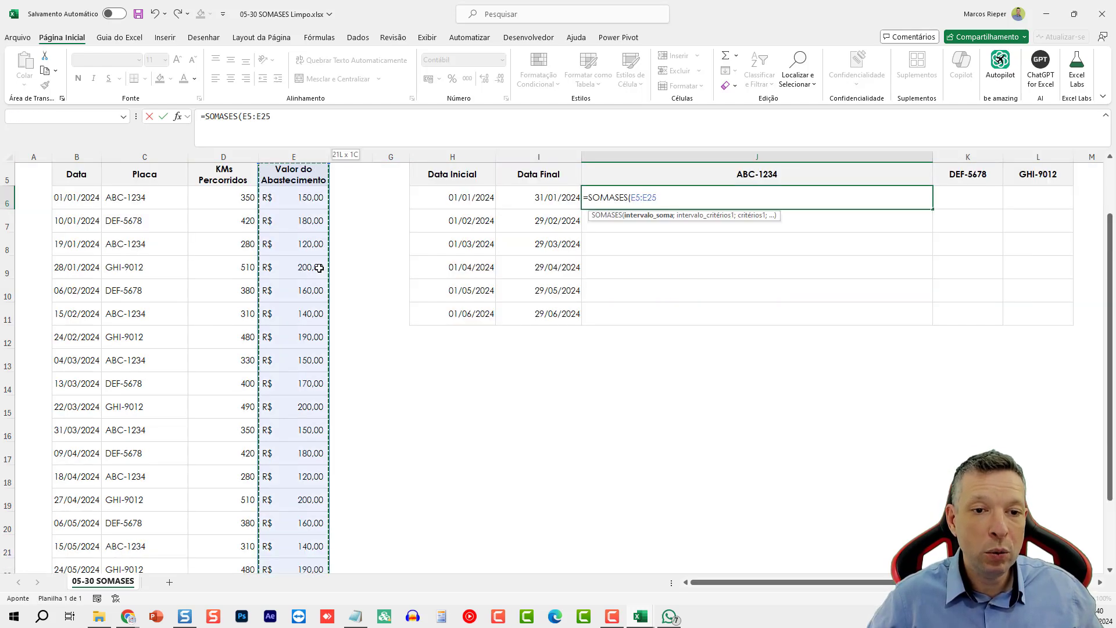
scroll(312, 269, "up", 2)
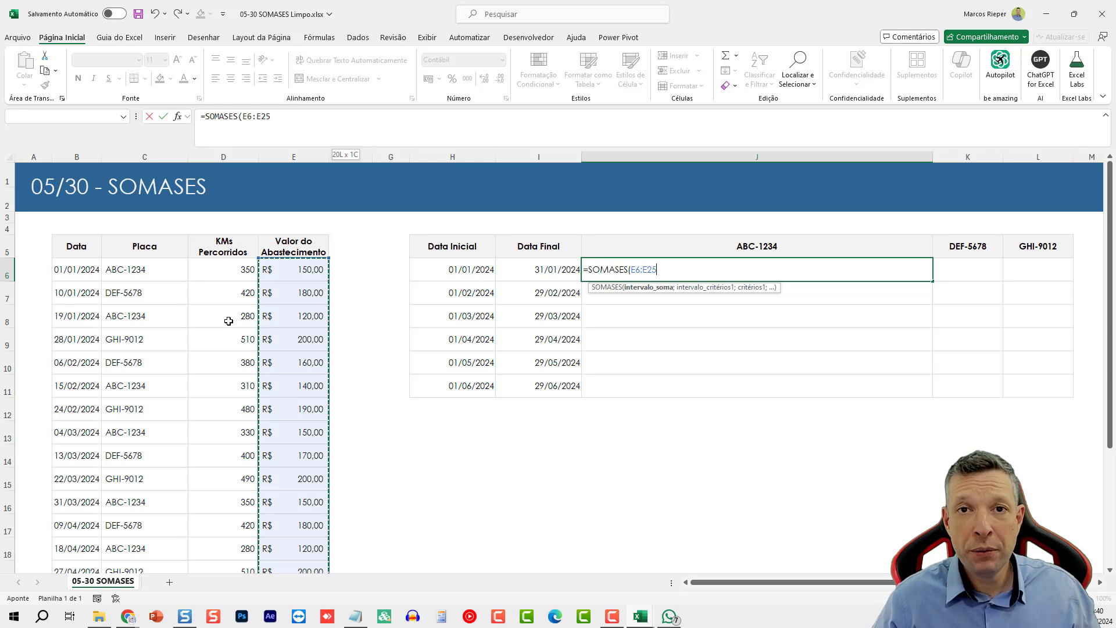
key("F4")
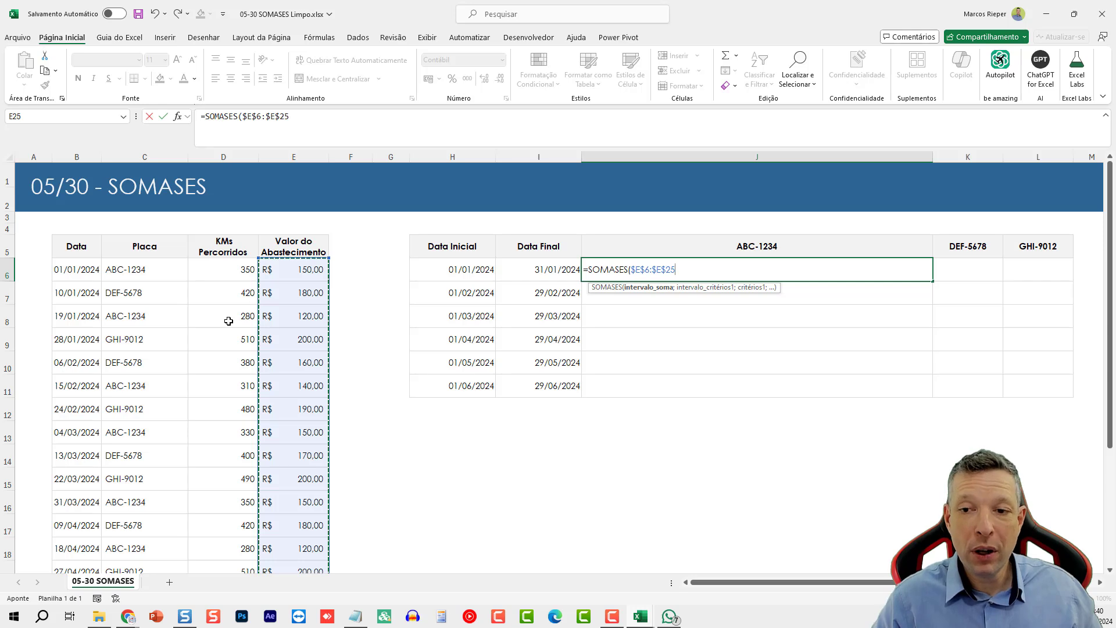
type(";")
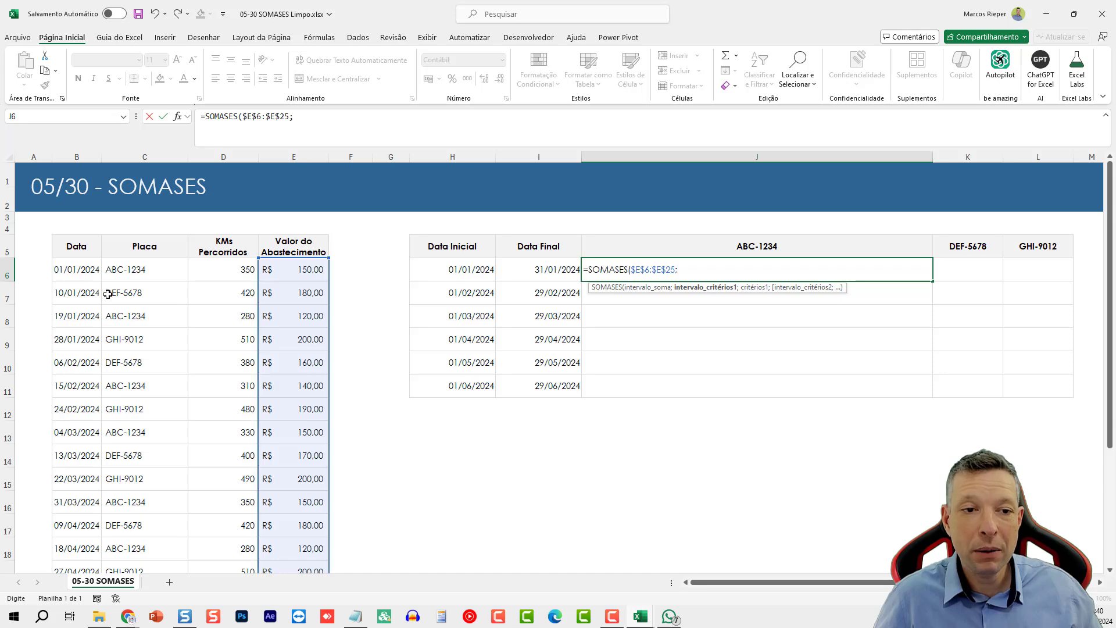
- Set the first criteria range to the plate column as the absolute reference $C$6:$C$25
left_click(150, 273)
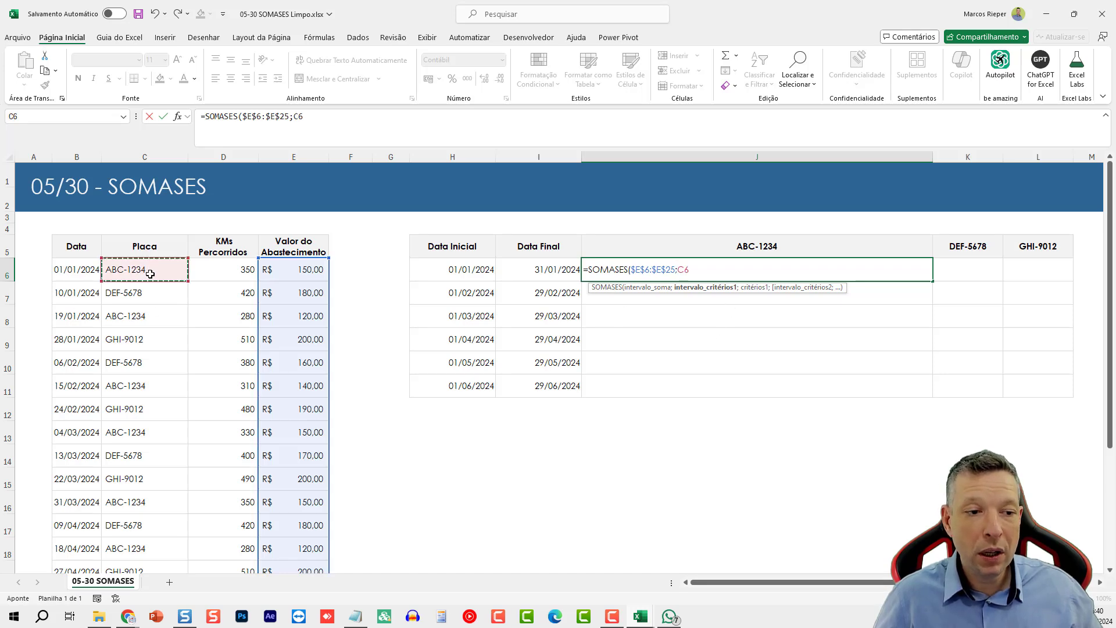
key("ctrl+Down")
key("ctrl+shift+Up")
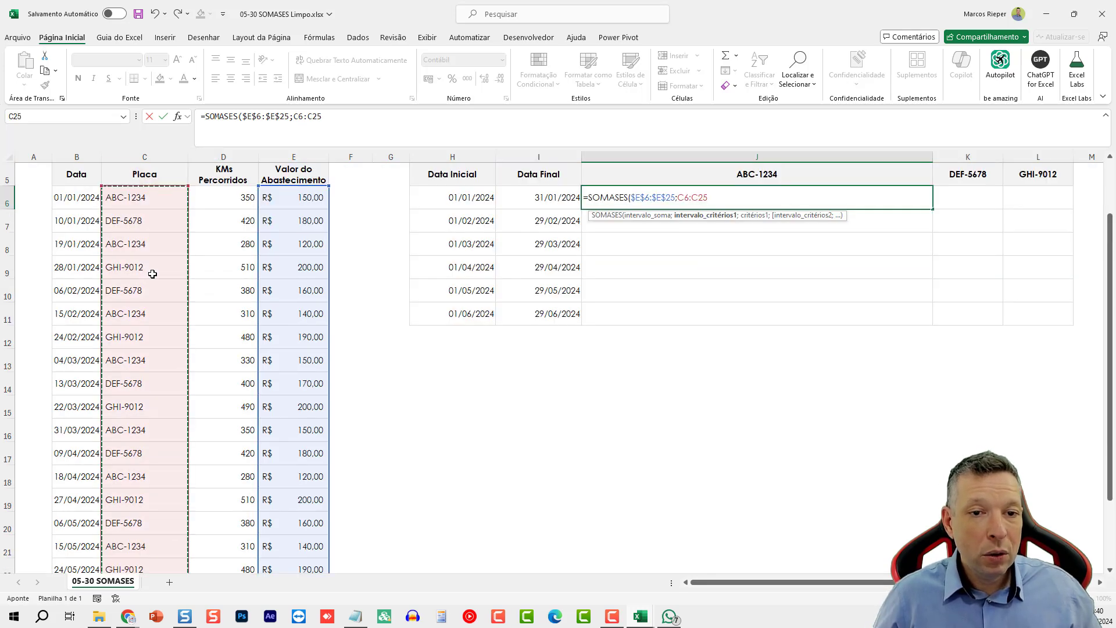
key("F4")
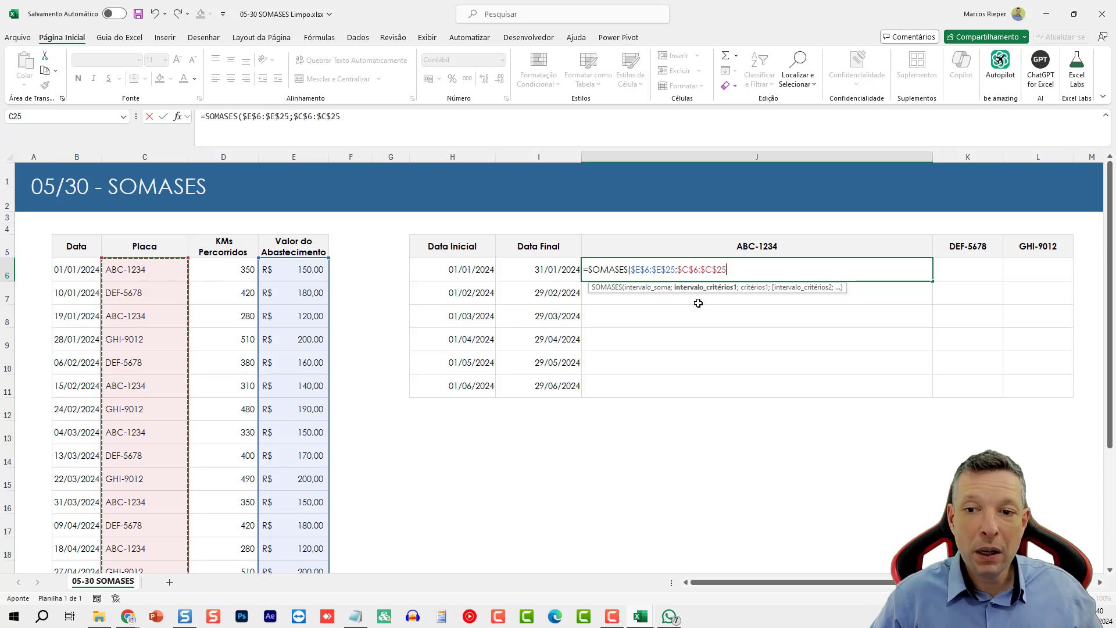
type(";")
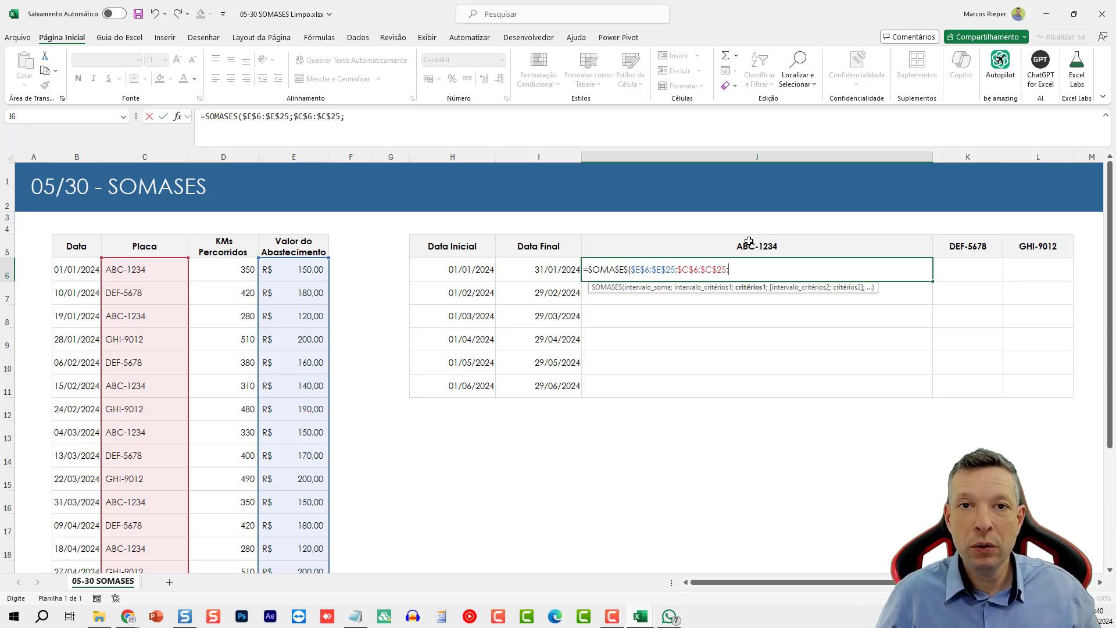
- Use the plate header J$5, with only its row locked, as the first criterion and complete the J6 formula
left_click(749, 241)
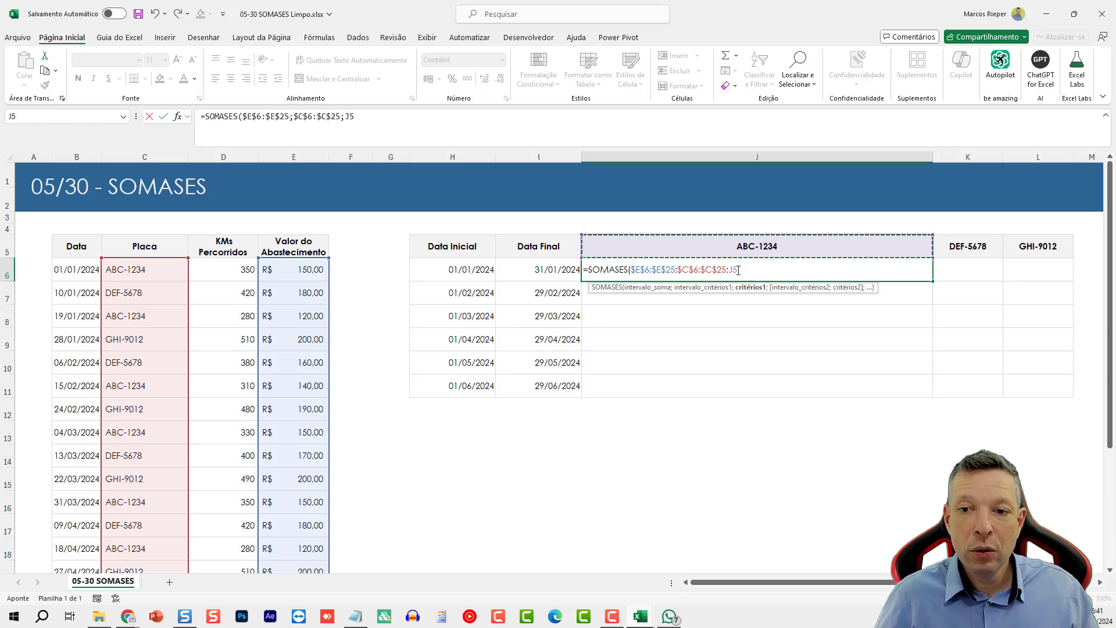
key("F4")
key("F4")
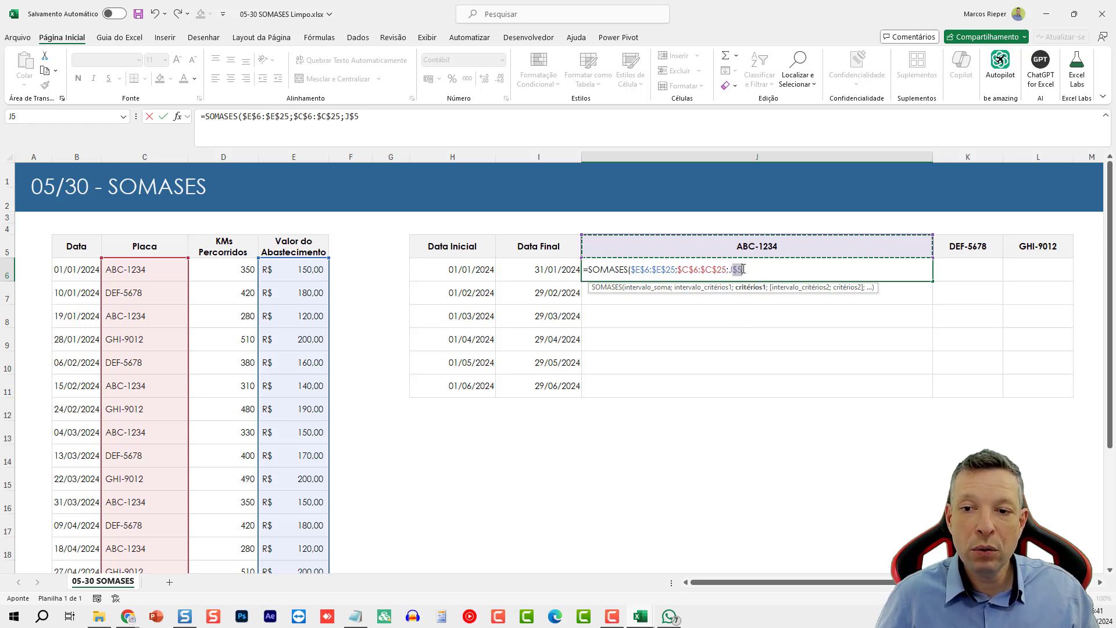
key("F2")
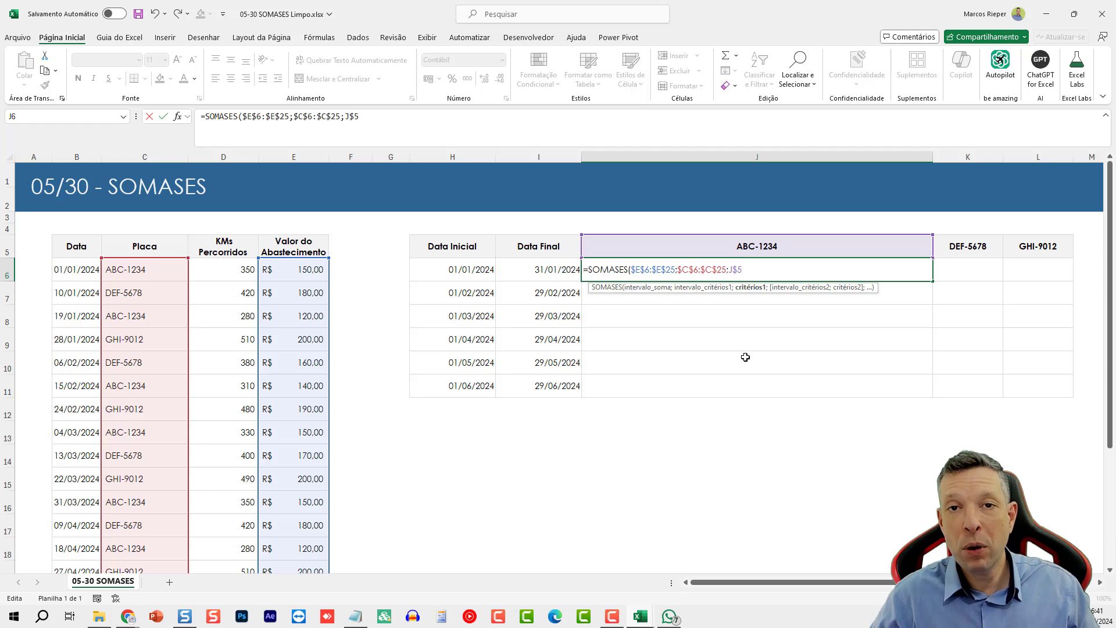
type(")")
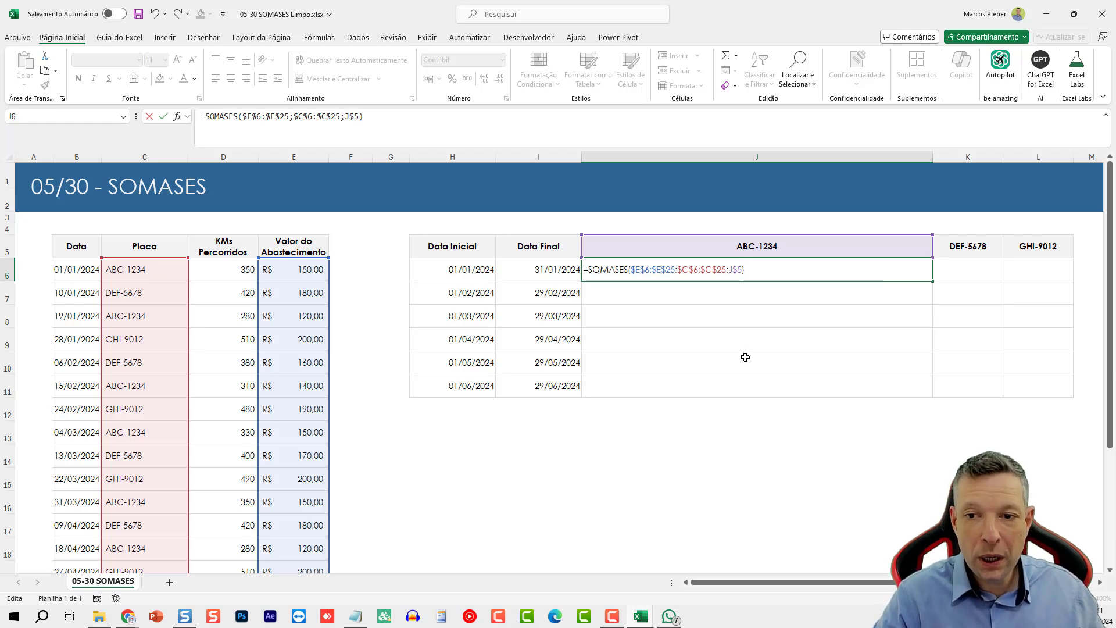
key("Return")
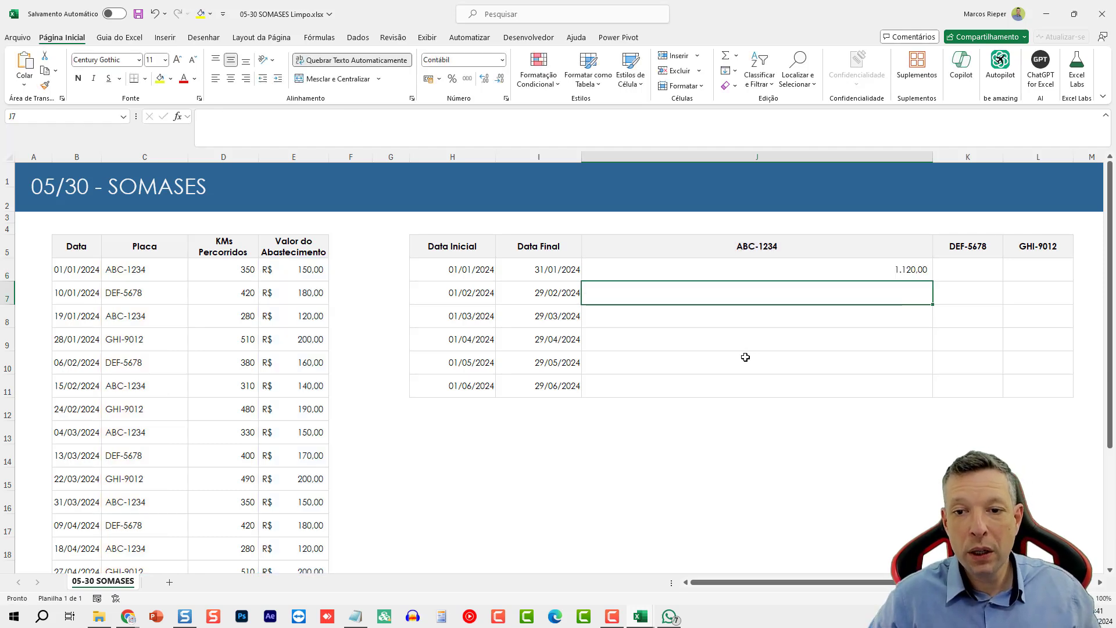
- Fill the J6 formula down through J11 and check the references in J6 and J7
left_click(891, 269)
double_click(931, 282)
left_click(787, 277)
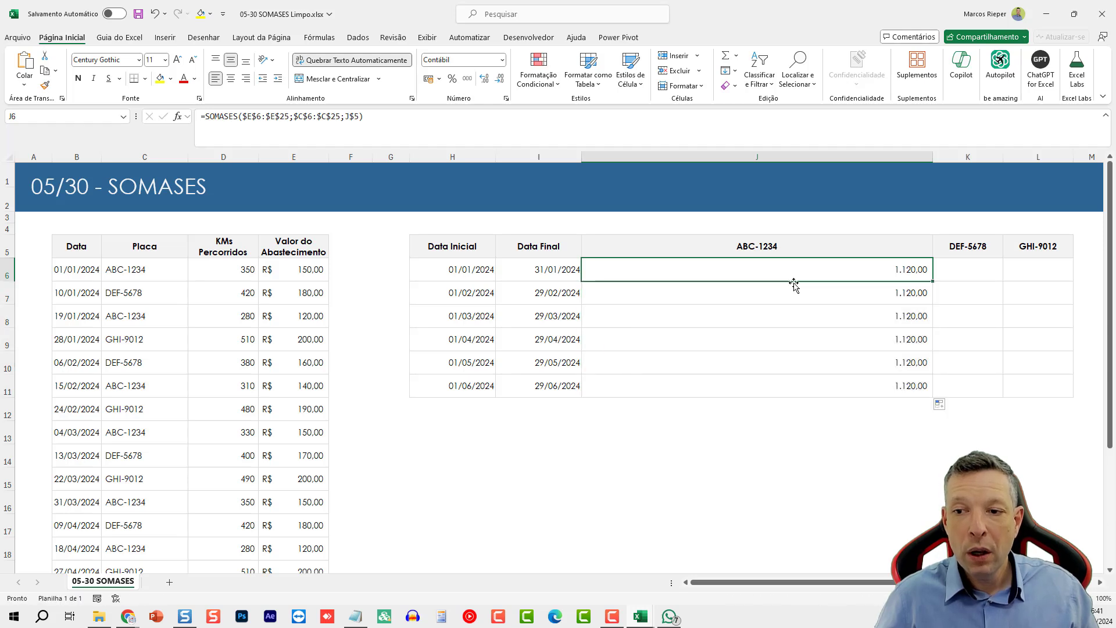
key("F2")
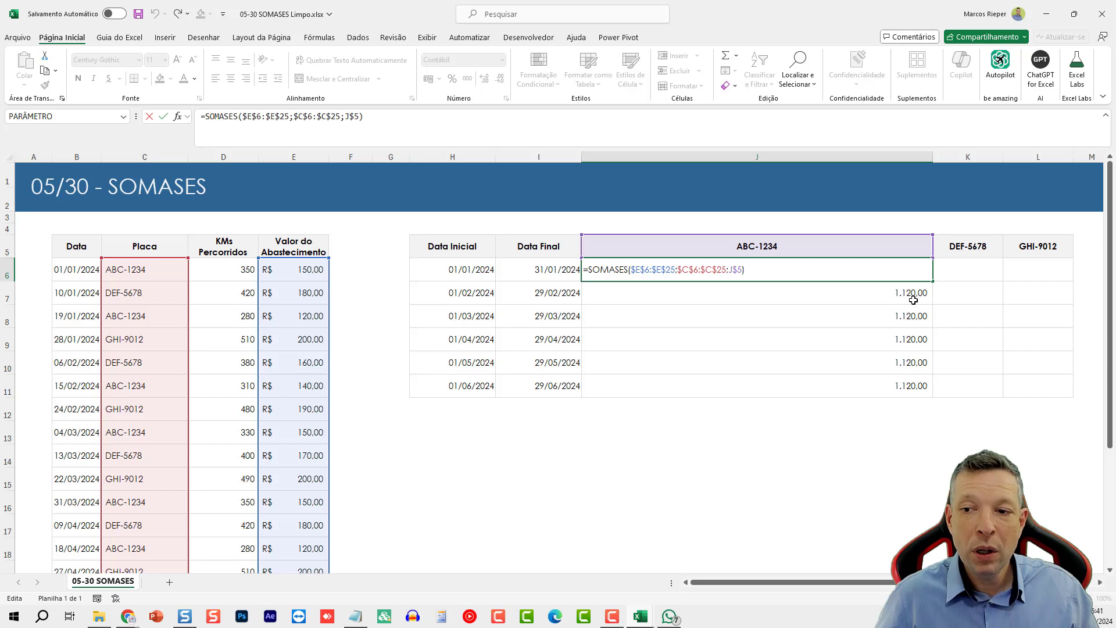
left_click(895, 296)
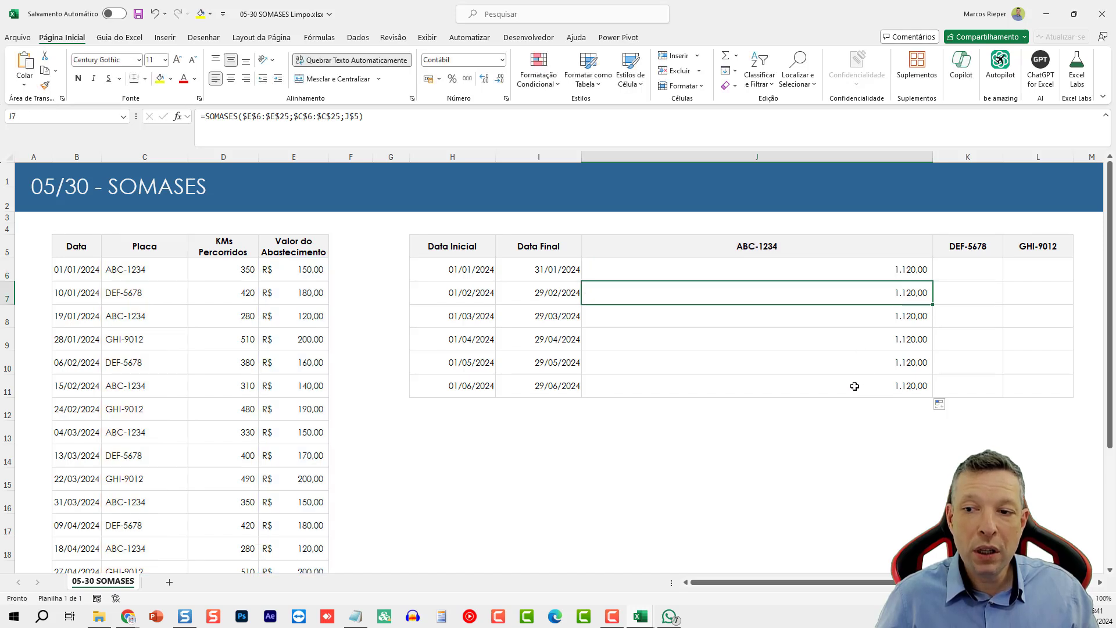
left_click(889, 278)
- Set the fuel value in E6 to 50 and check the ABC-1234 totals in J6:J11
left_click(296, 316)
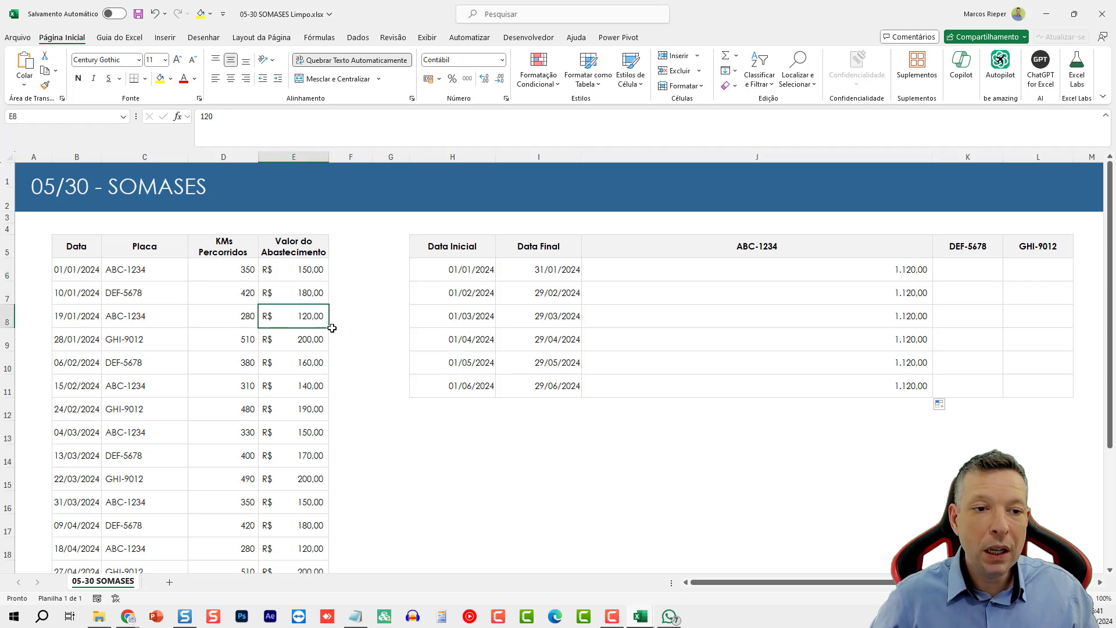
key("Up")
key("Up")
type("50")
key("Return")
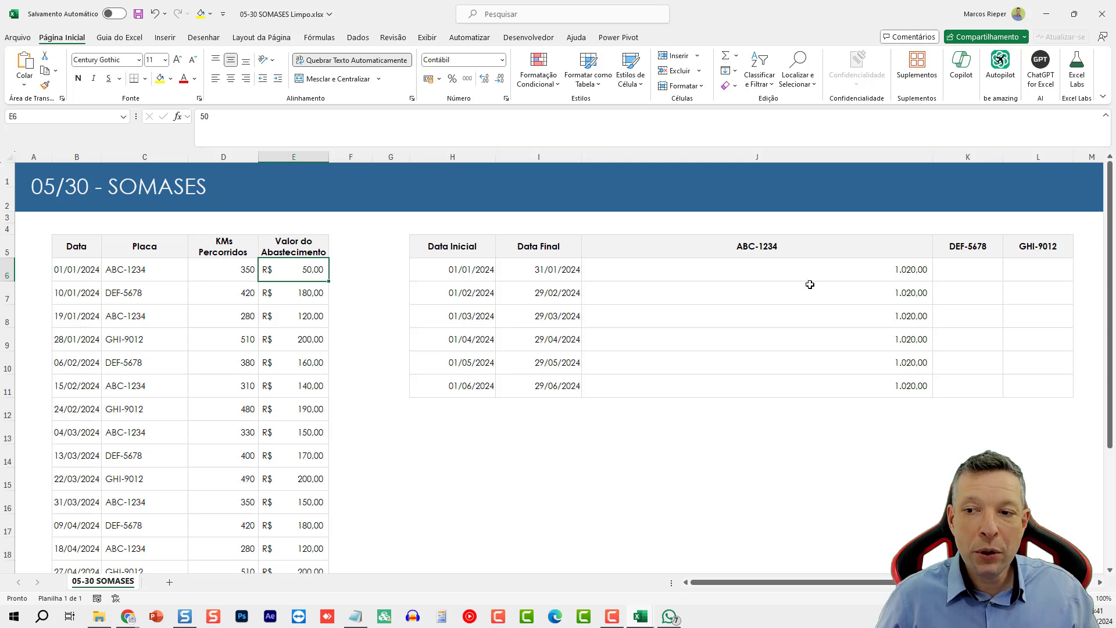
left_click_drag(816, 276, 813, 384)
- Set the fuel value in E6 to 150
left_click(303, 270)
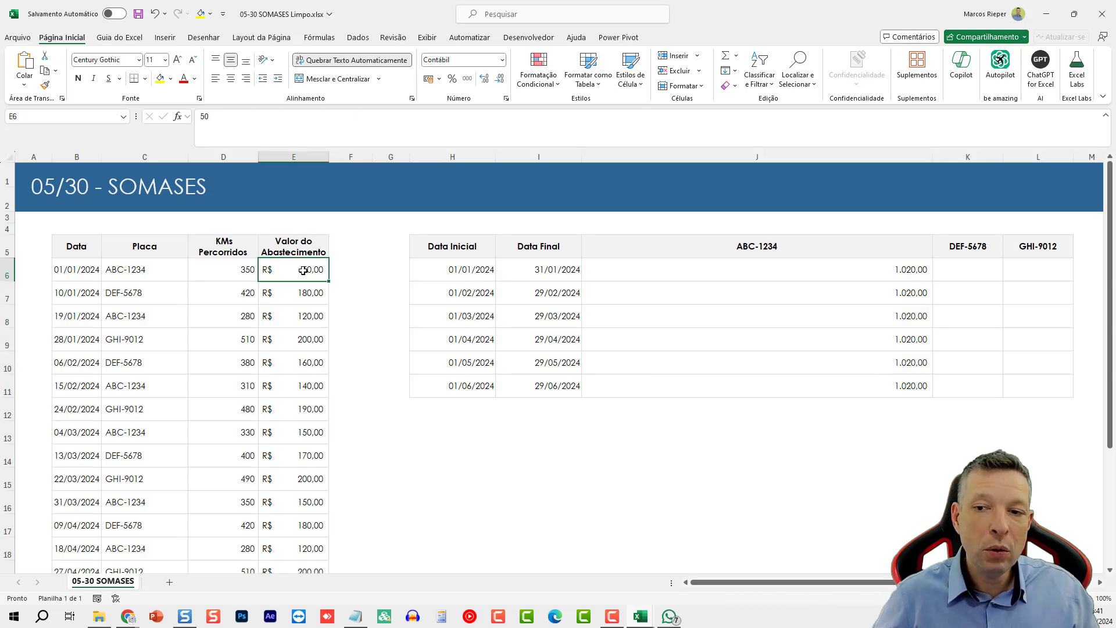
type("150")
key("Return")
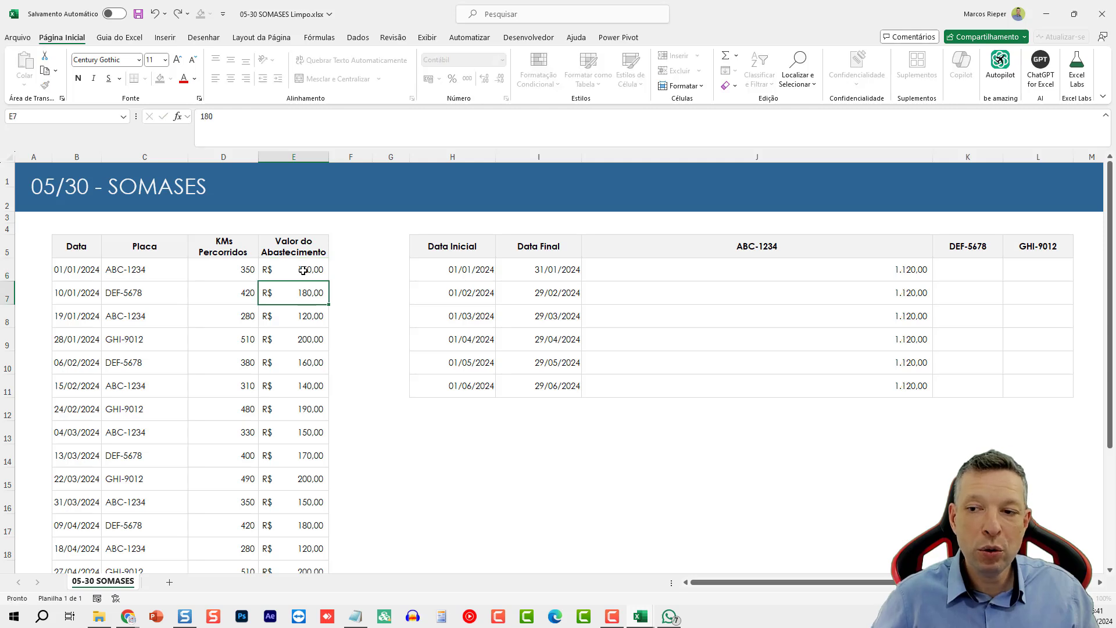
- Reopen the SOMASES formula in J6, remove its closing parenthesis and add a separator after J$5 for another criterion
left_click_drag(537, 273, 542, 386)
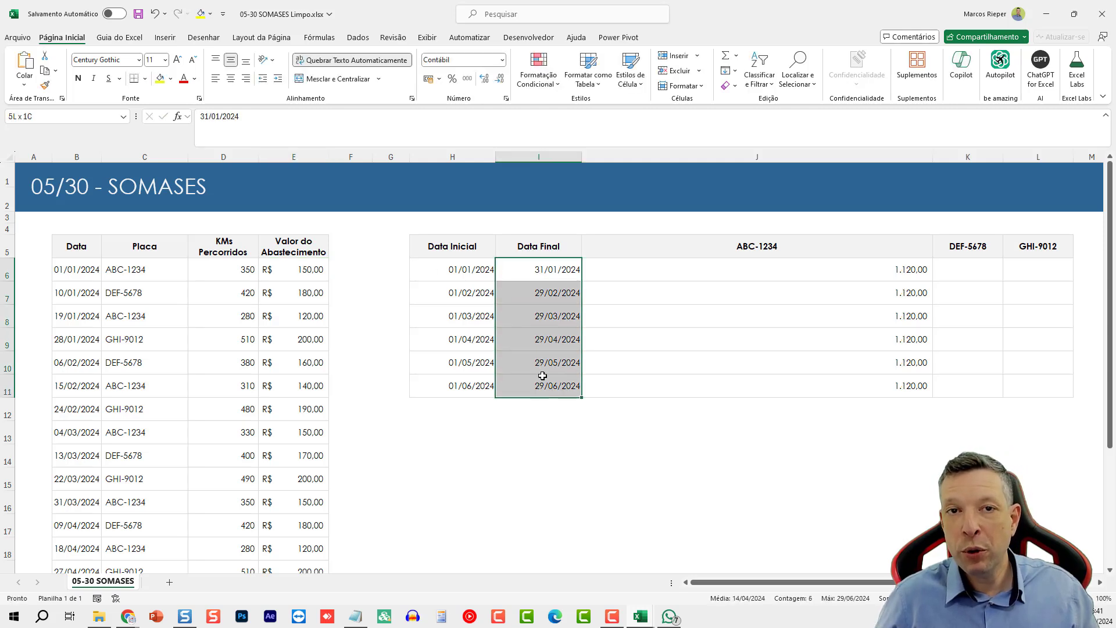
double_click(735, 276)
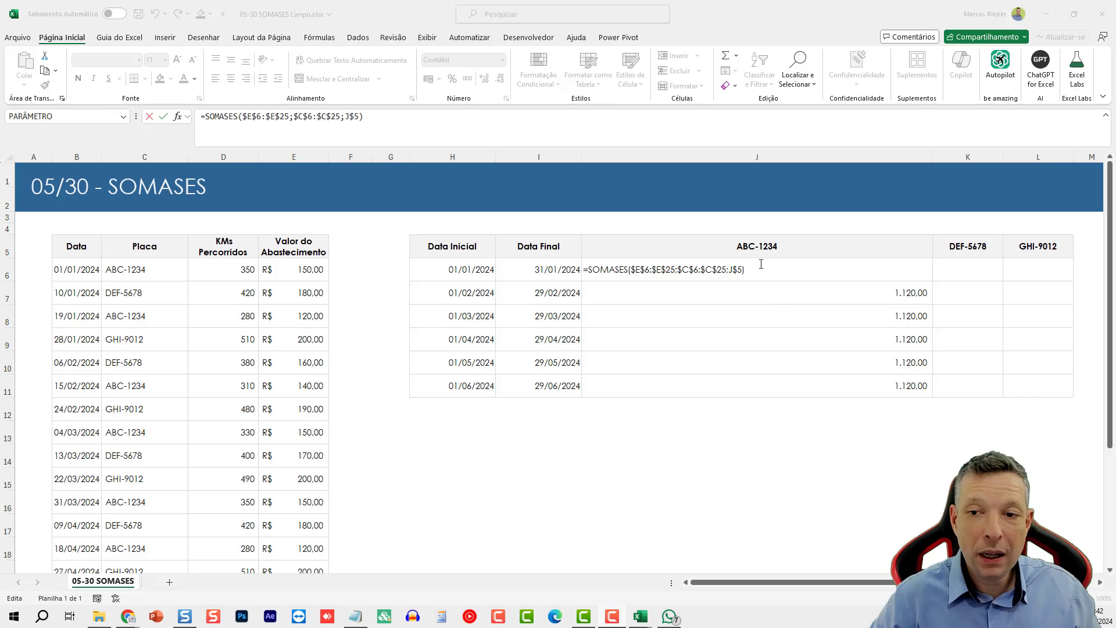
key("BackSpace")
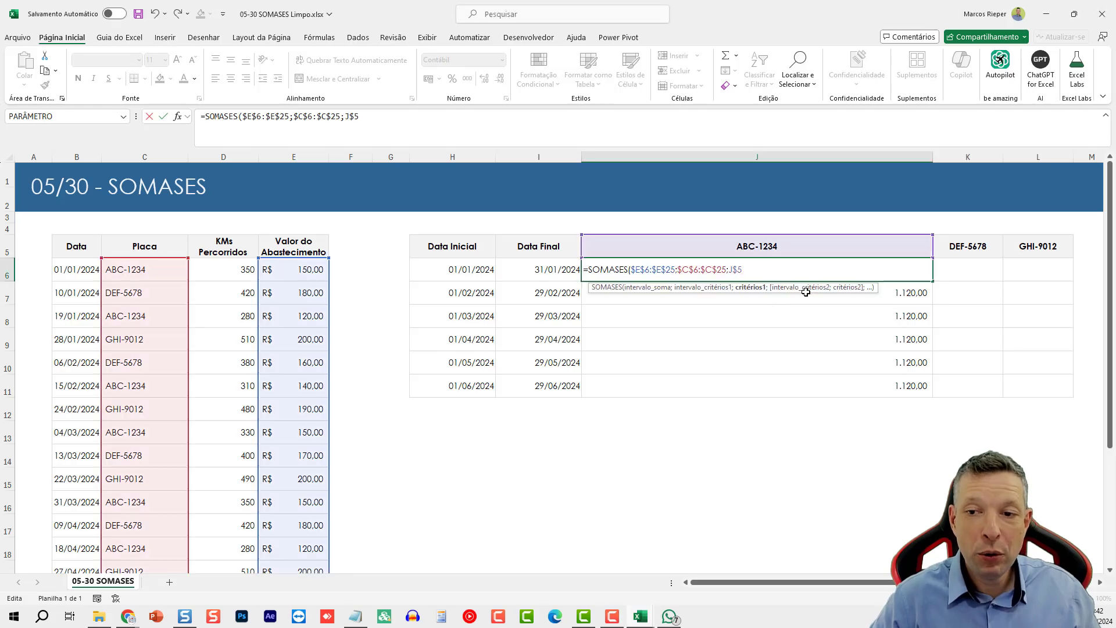
type(";")
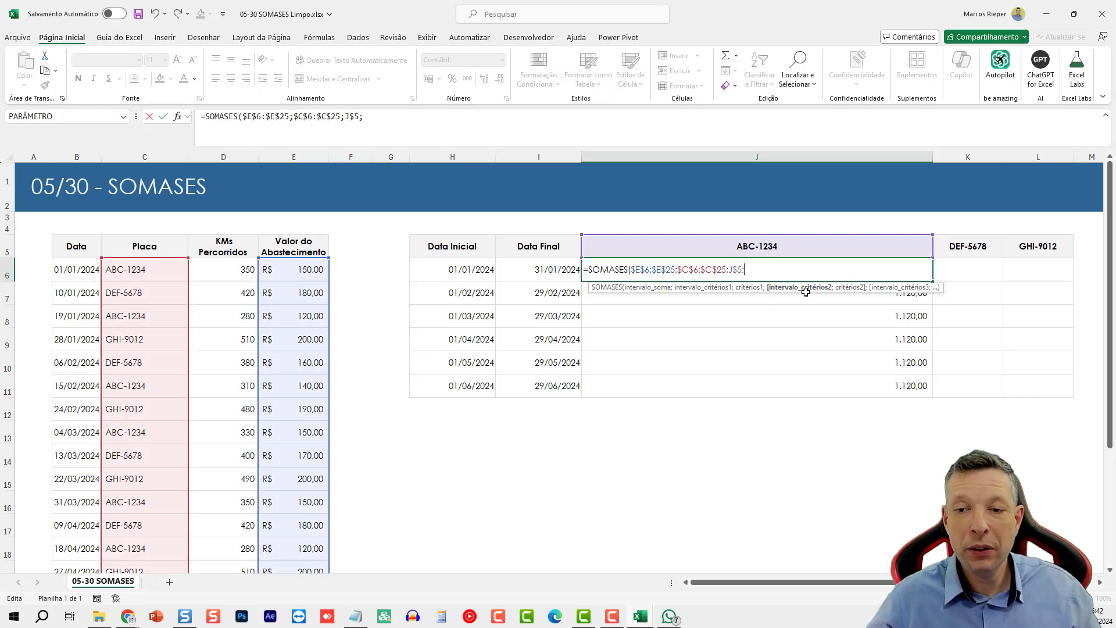
- Split the J6 formula onto separate lines after the sum range and after J$5, indenting the criteria lines beneath $E$6:$E$25
key("alt+Return")
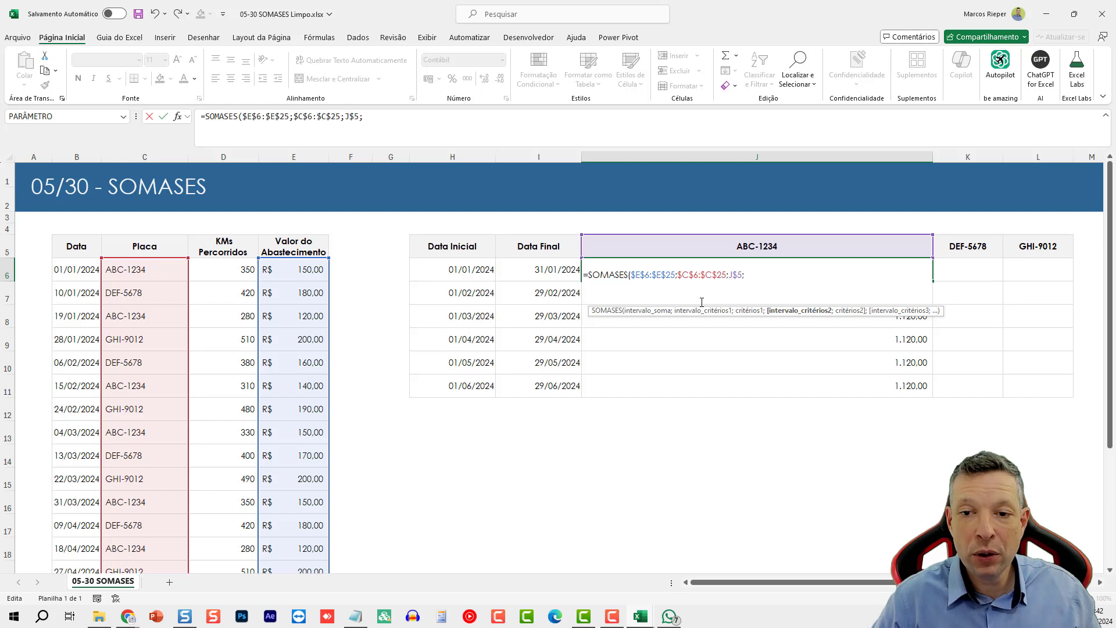
left_click(707, 237)
key("Return")
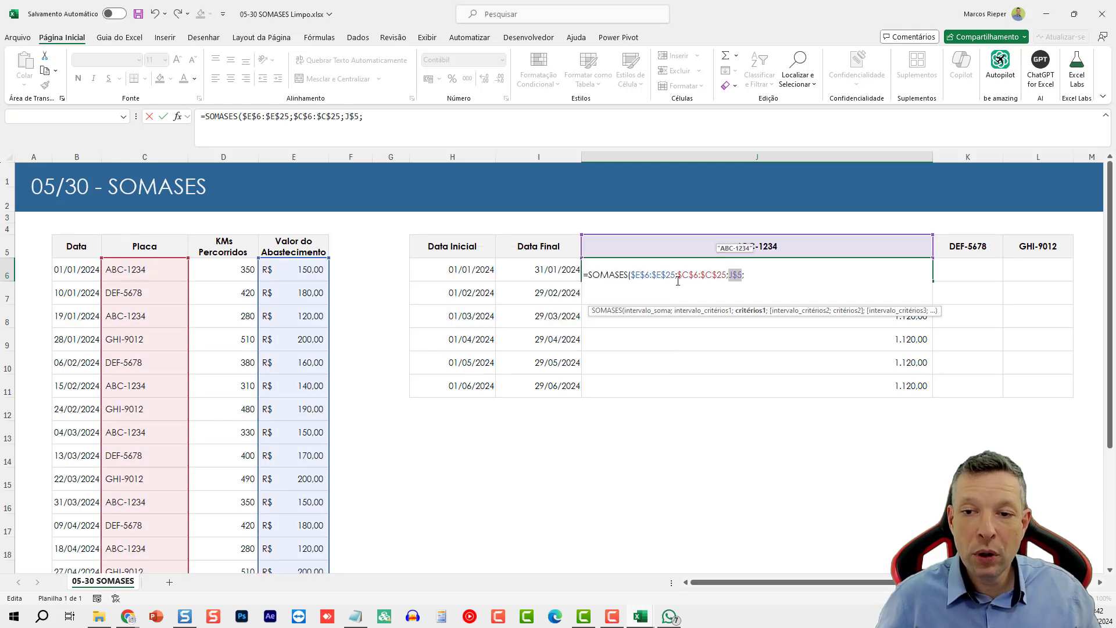
left_click(677, 275)
key("alt+Return")
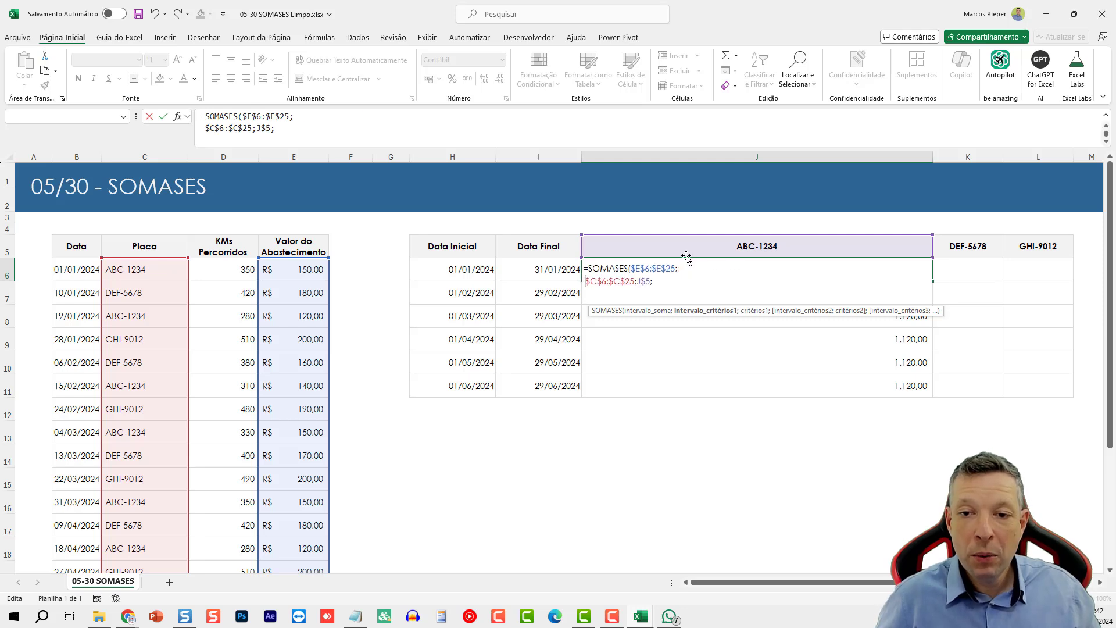
left_click(642, 269)
left_click(643, 281)
left_click(692, 282)
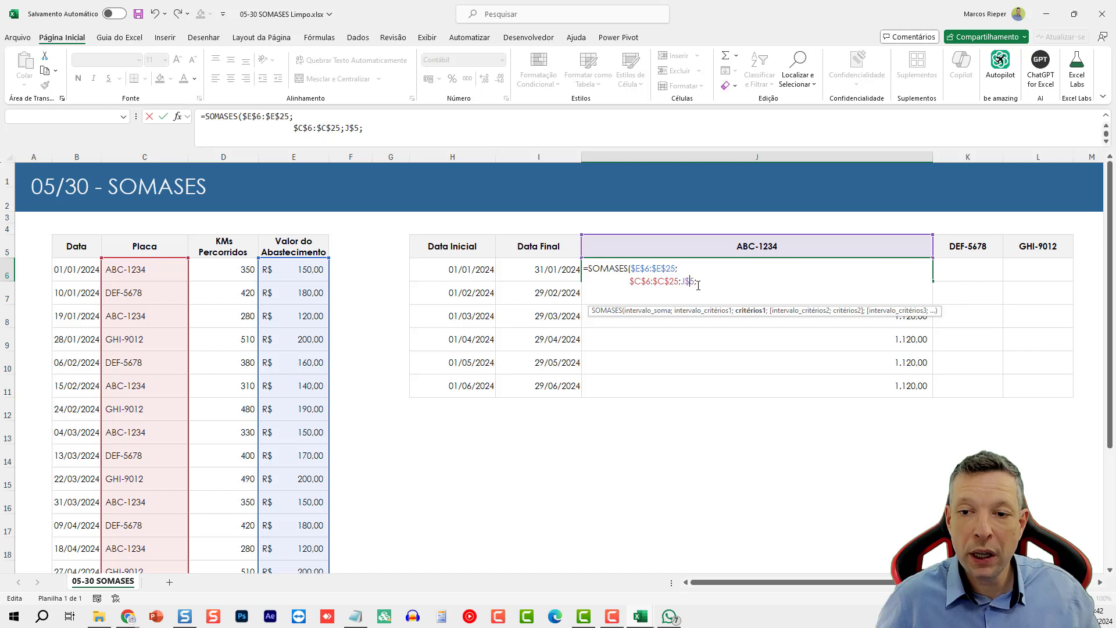
left_click(644, 293)
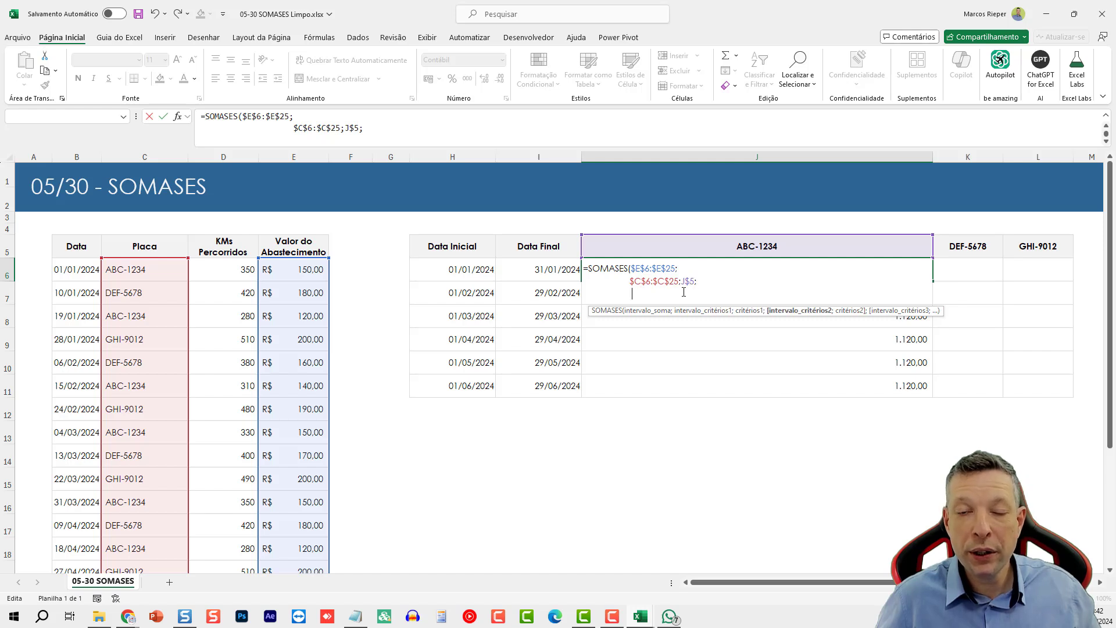
- Add the date column $B$6:$B$25 as the second criteria range, with fully absolute references
left_click(72, 282)
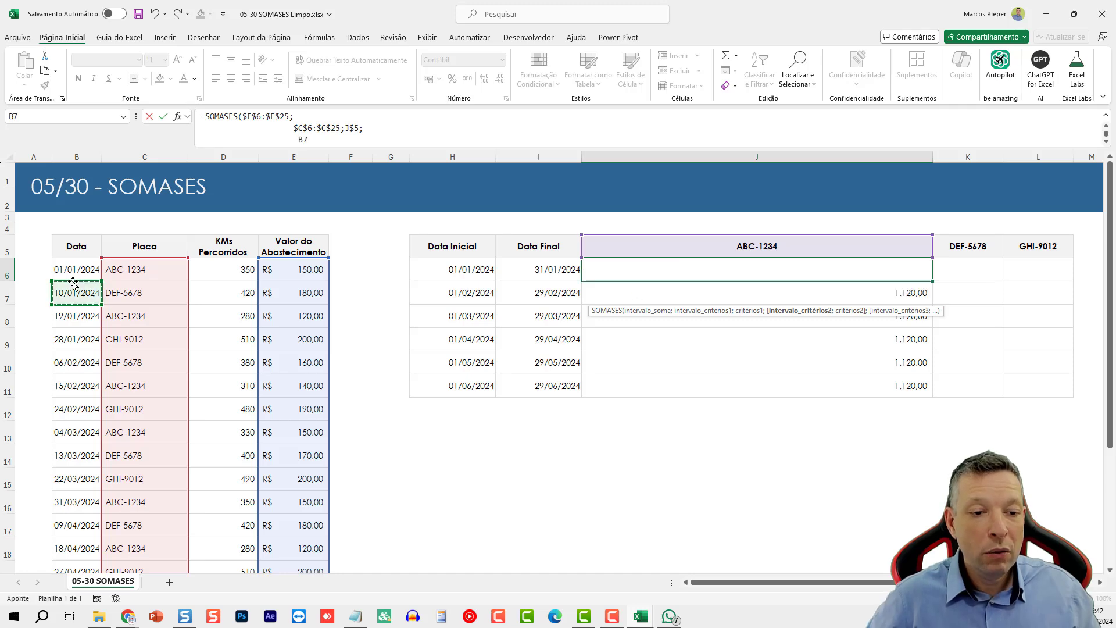
key("ctrl+shift+Down")
scroll(281, 339, "up", 2)
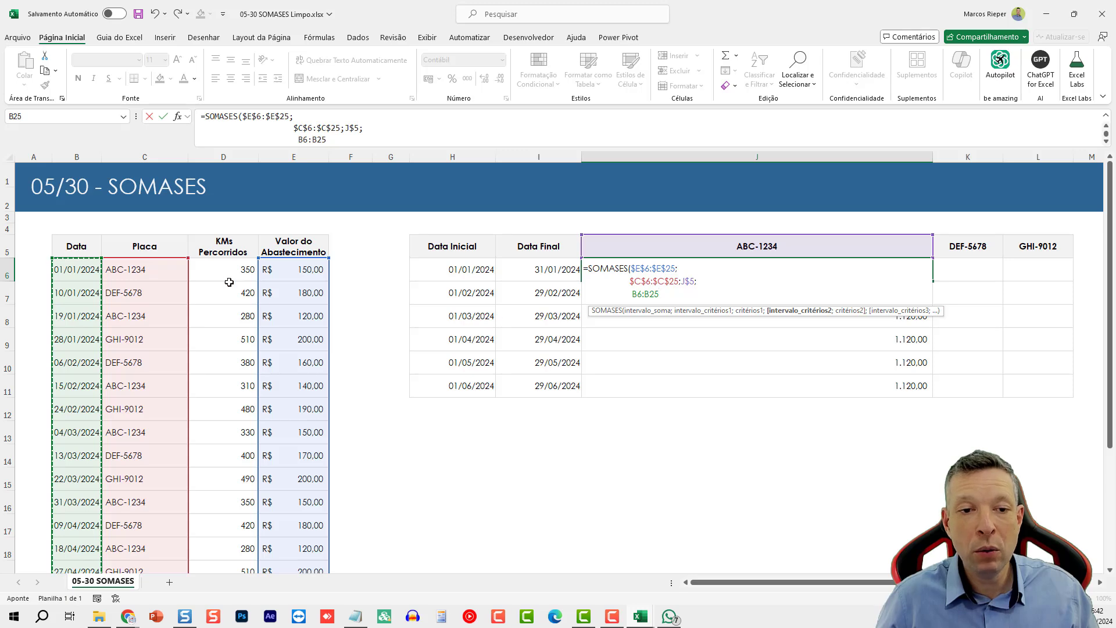
scroll(281, 317, "down", 3)
scroll(427, 320, "up", 4)
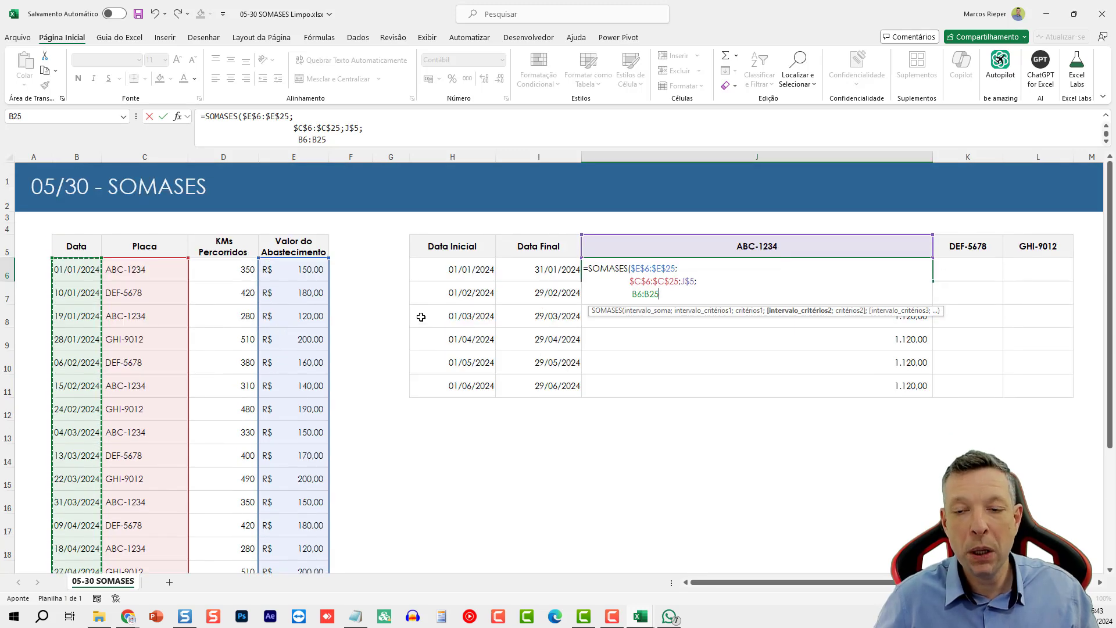
key("F4")
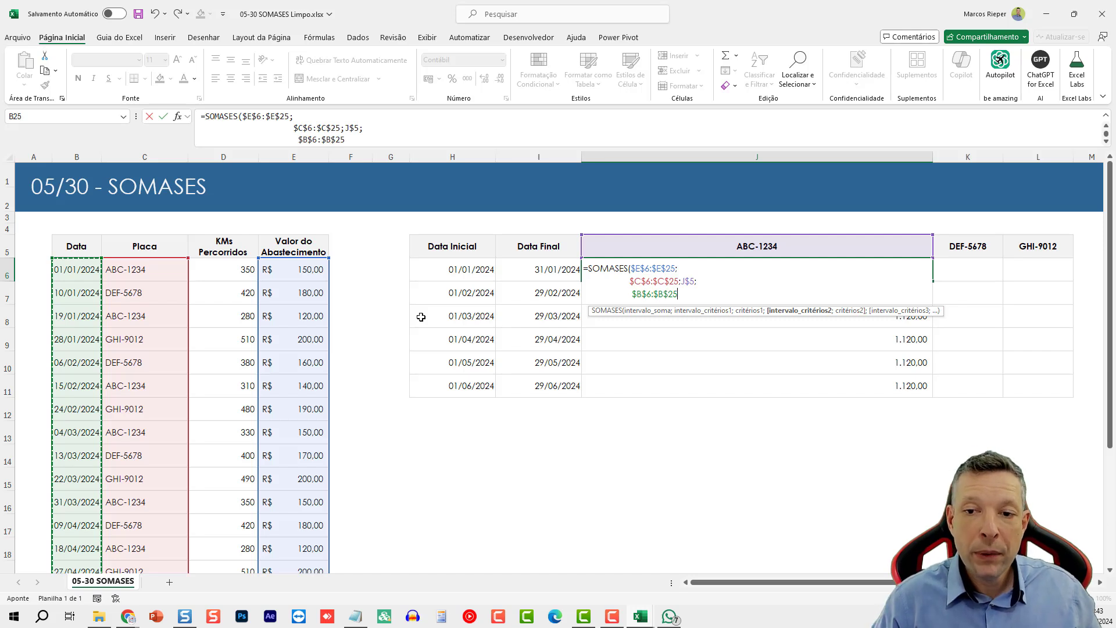
type(";")
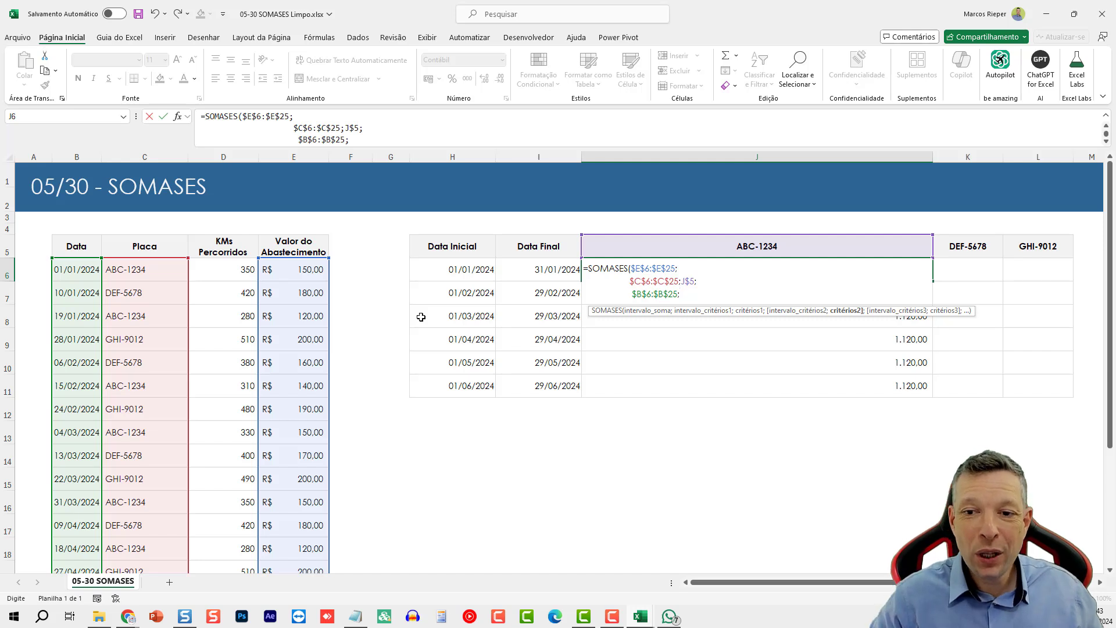
- Enter ">="&$H6 as the second criterion, locking only the start date's column, and add a separator after it
type("\"")
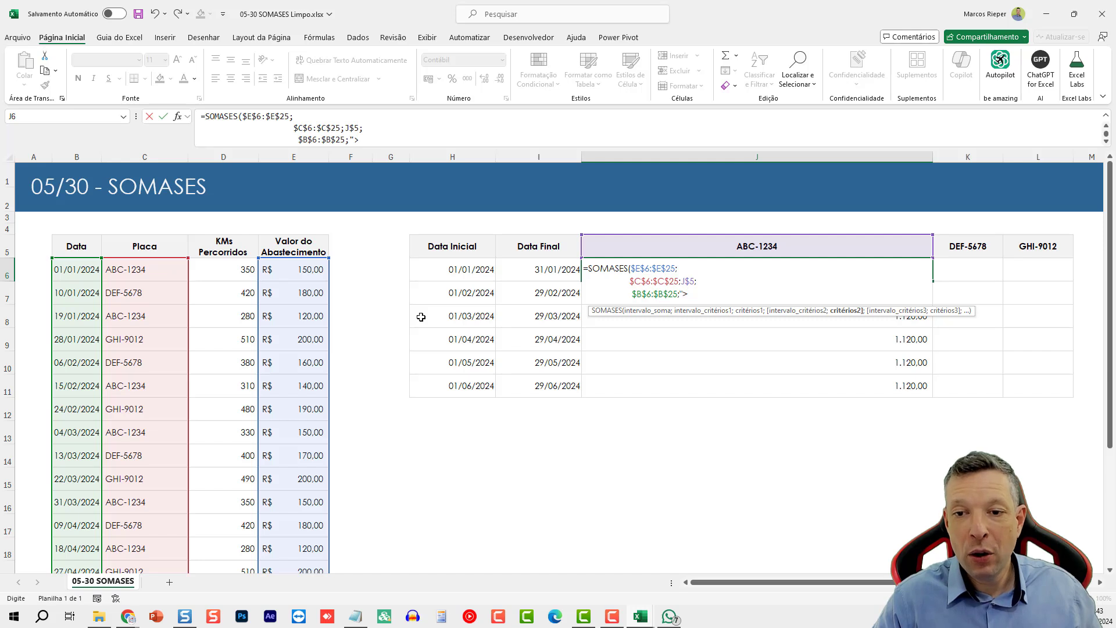
type(">=\"")
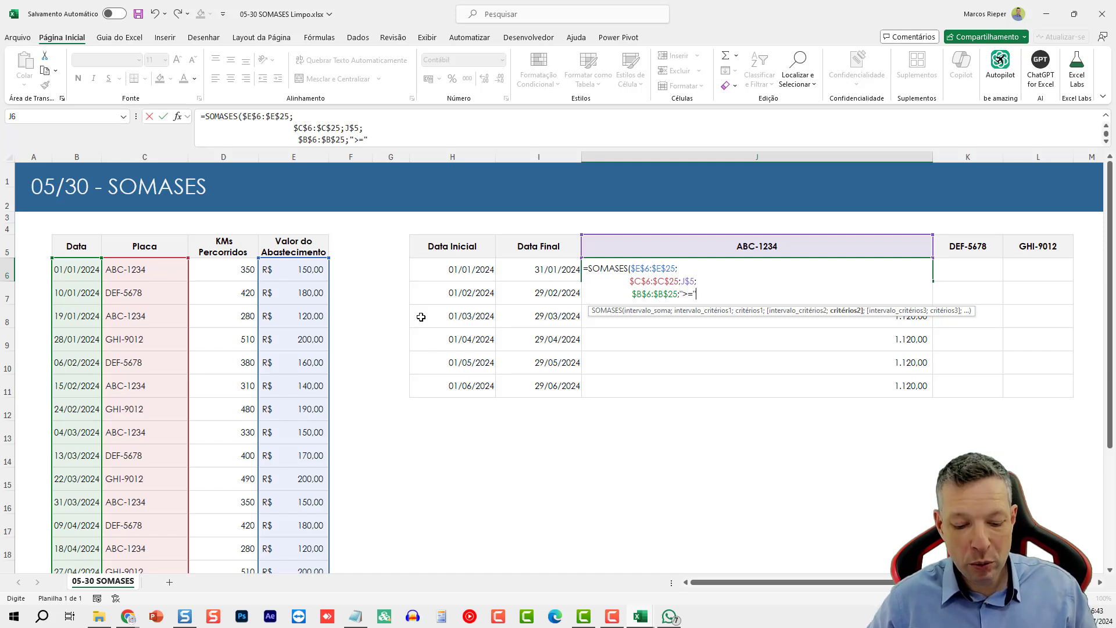
type("&")
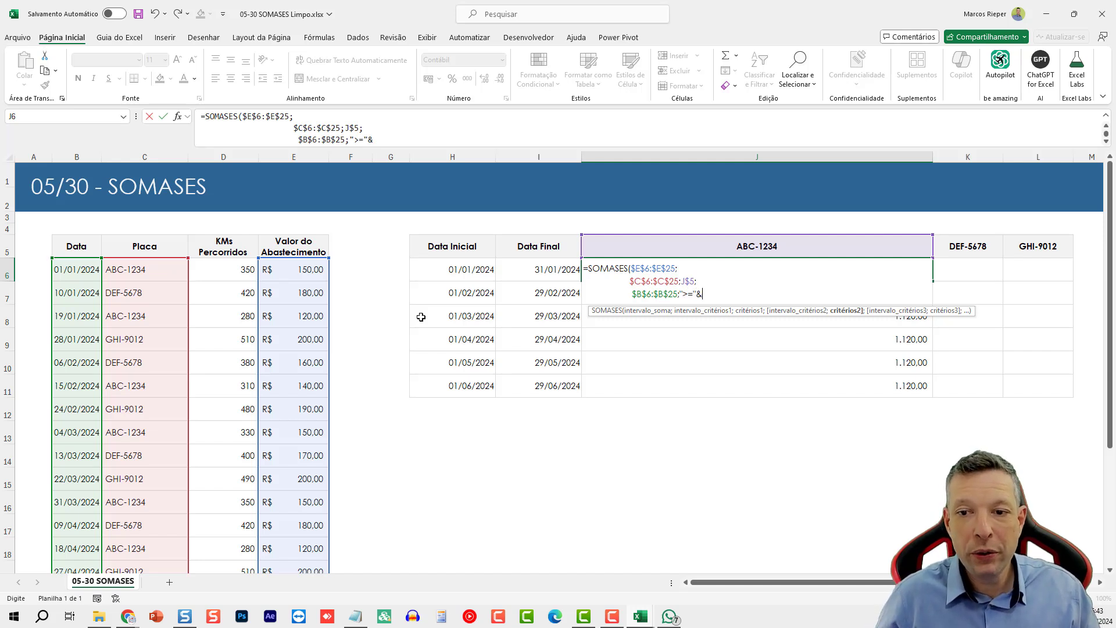
left_click(478, 274)
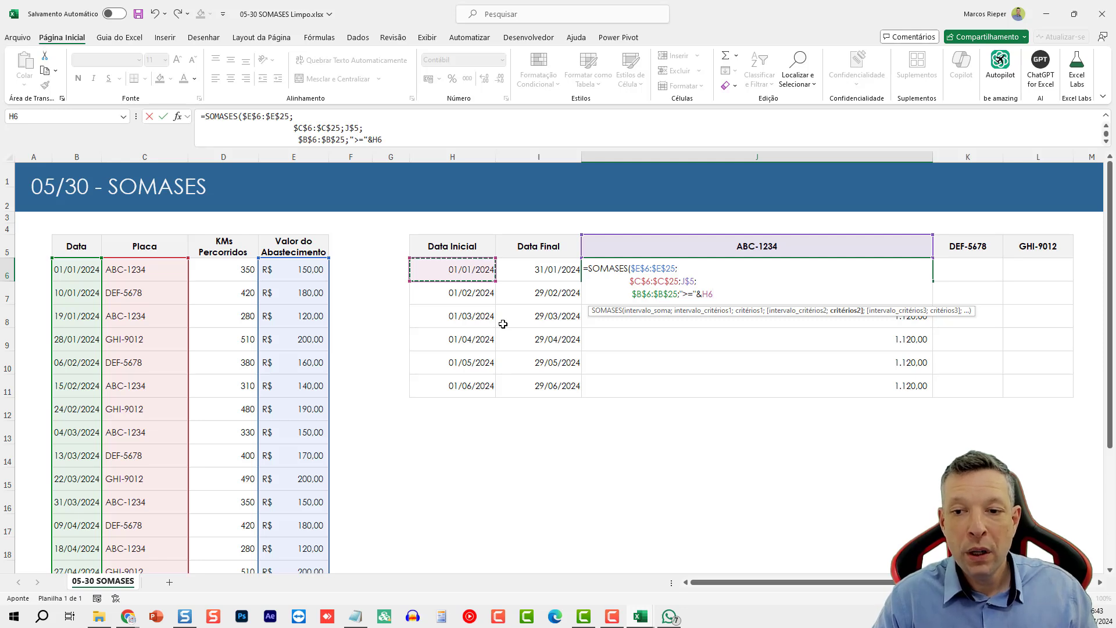
key("F4")
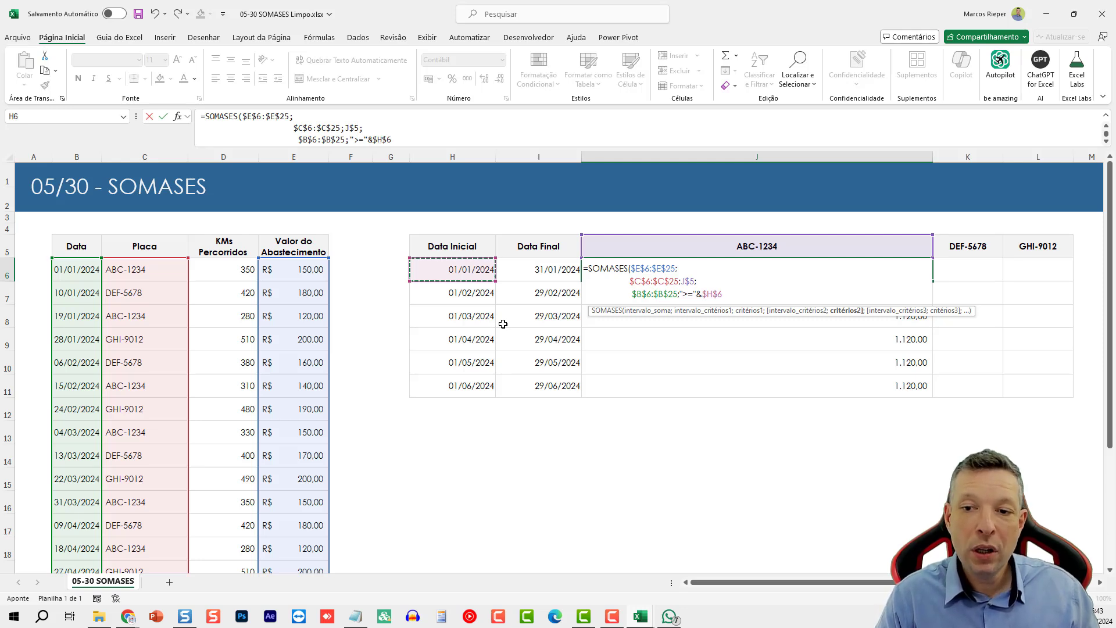
key("F4")
key("F4")
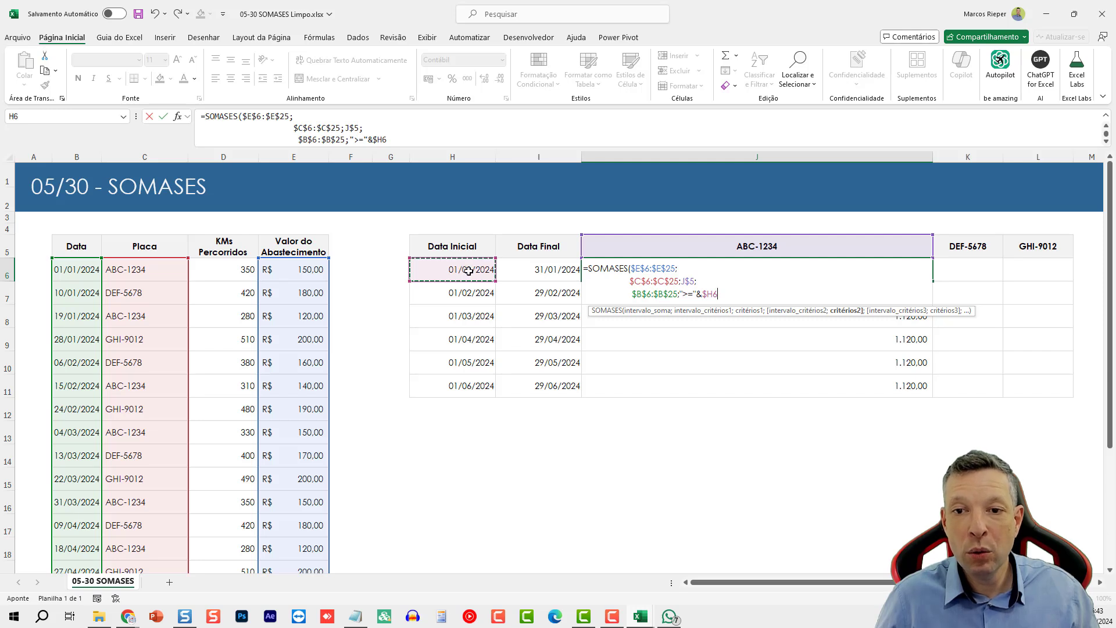
type(";")
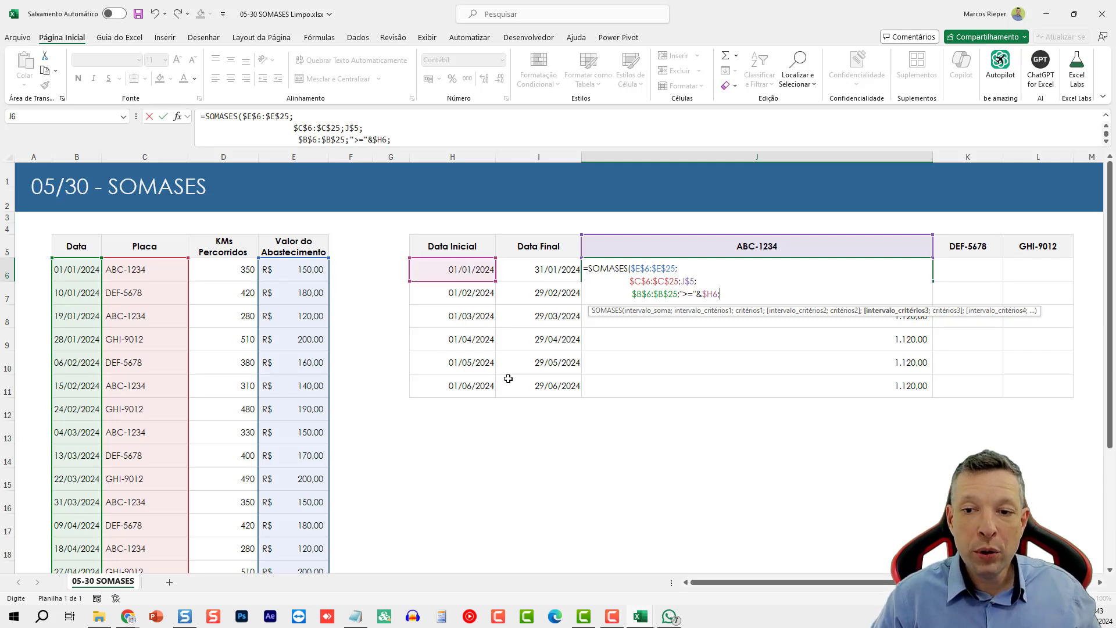
- Add the absolute date range $B$6:$B$25 on a new formula line as the third criteria range
key("alt+Return")
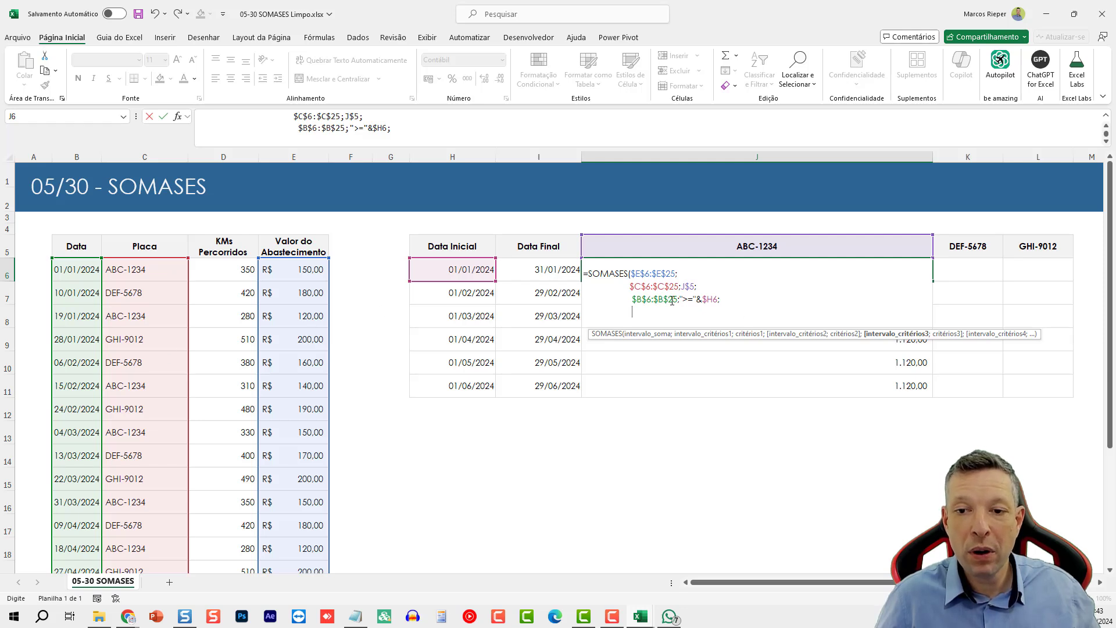
left_click(100, 300)
key("ctrl+shift+Down")
scroll(90, 296, "up", 1)
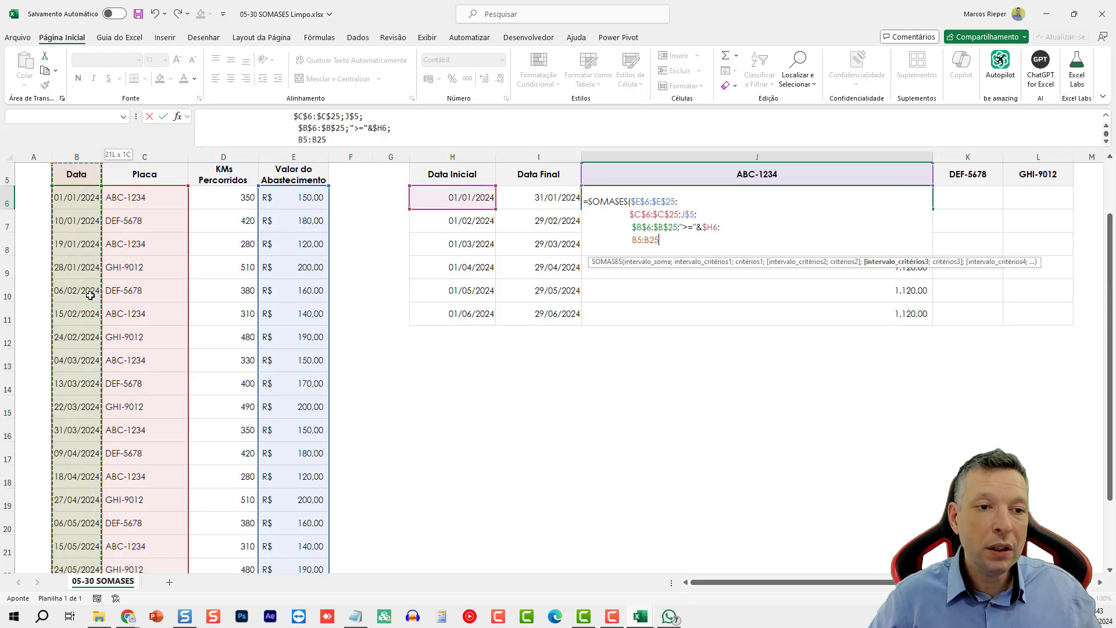
scroll(91, 295, "up", 2)
key("F4")
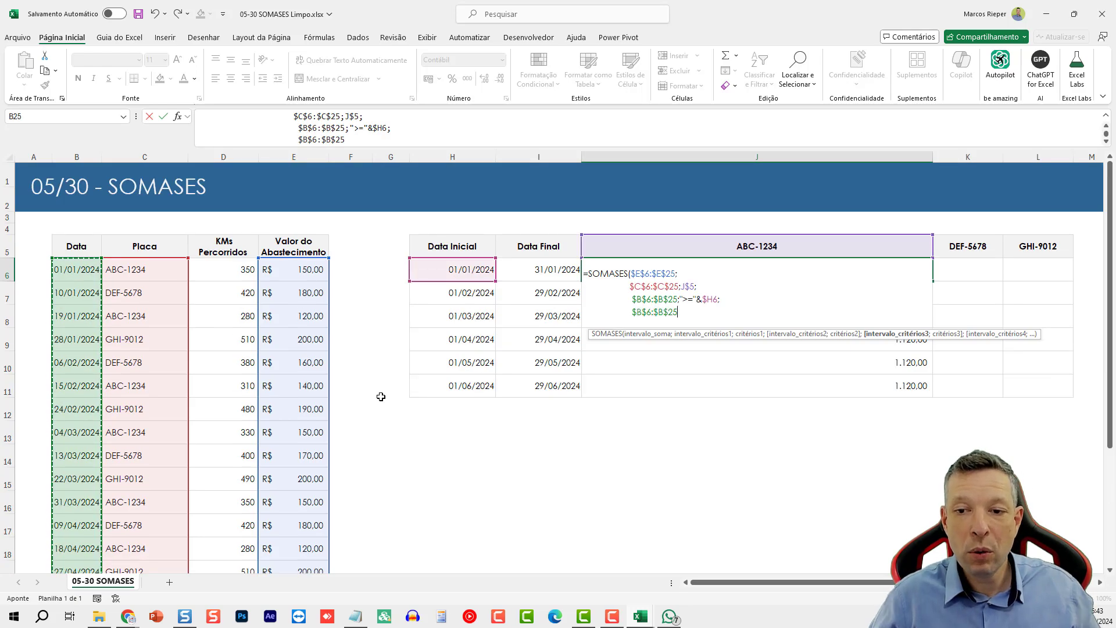
- Enter "<="&$I6 as the third criterion, locking only the end date's column, and close the formula's parenthesis
type(";\"<=")
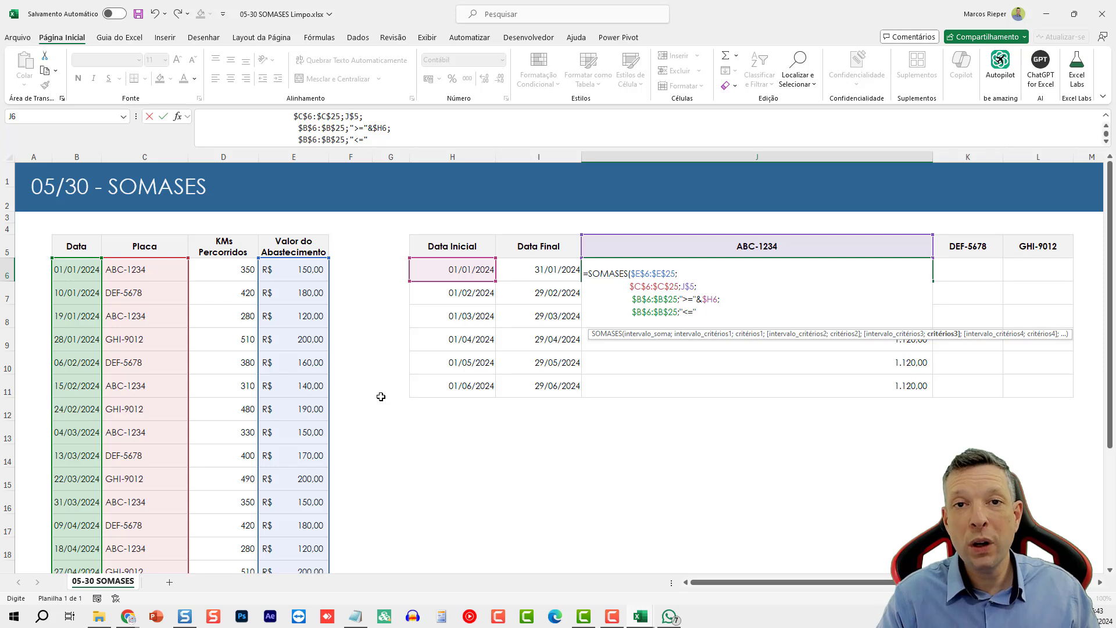
type("\"&")
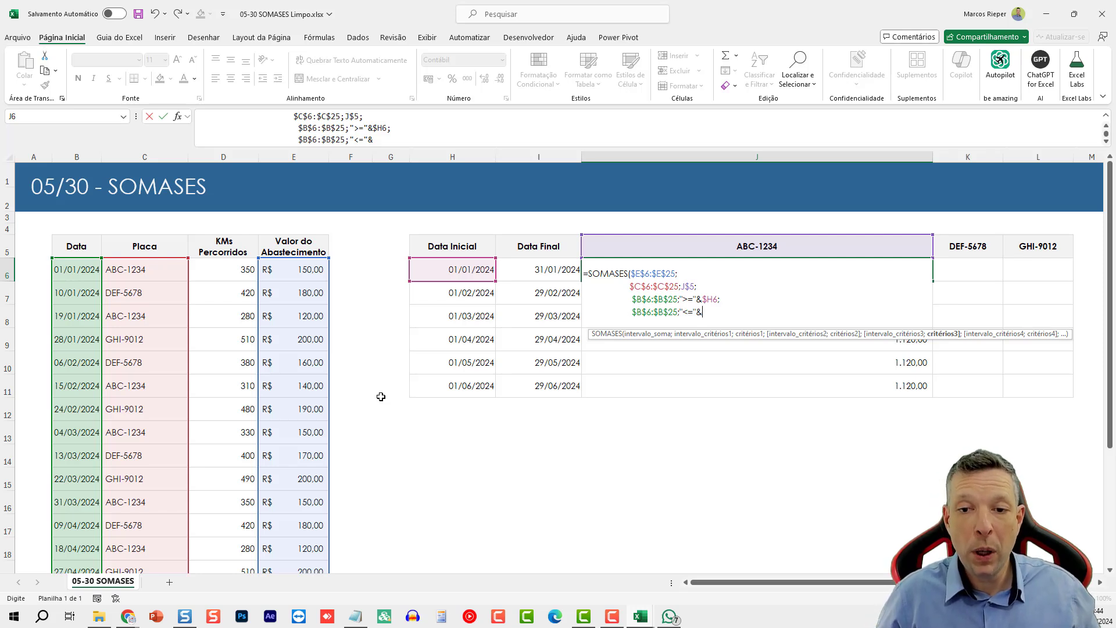
left_click(536, 271)
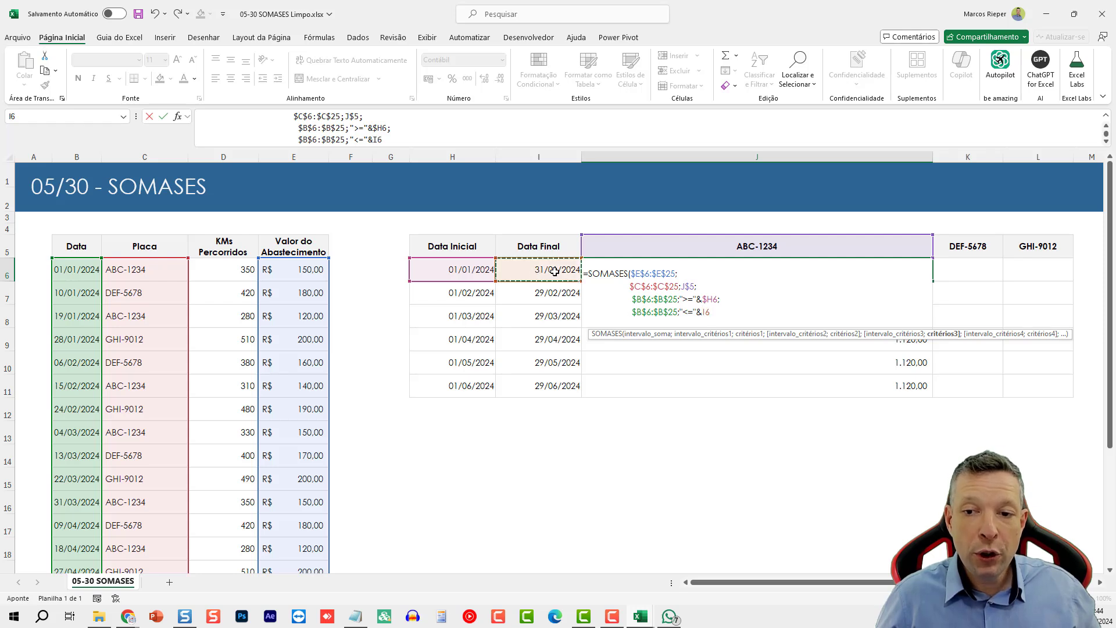
key("F4")
key("F4")
key("F4")
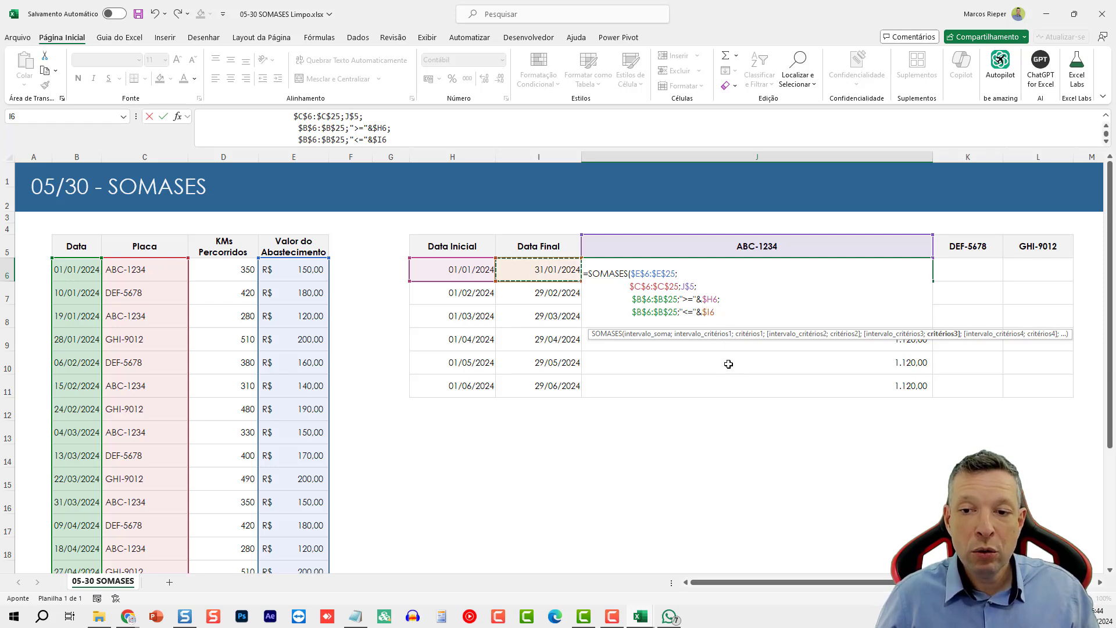
type(")")
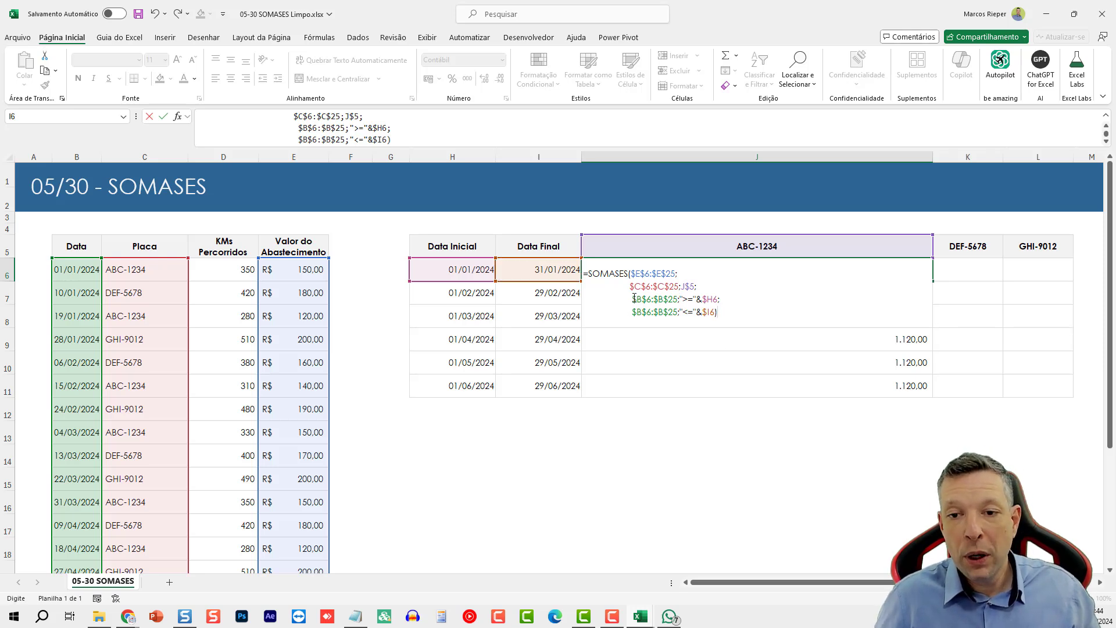
- Review the plate and date criteria ranges, evaluate the ">="&$H6 criterion inside the formula and undo that evaluation
left_click_drag(629, 286, 679, 285)
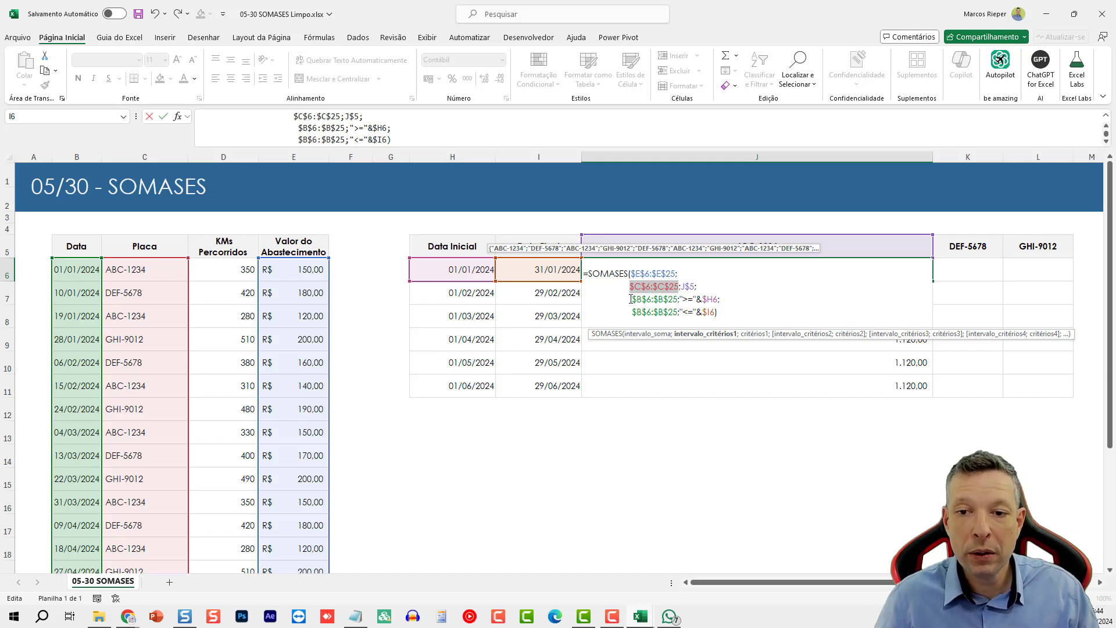
left_click_drag(631, 299, 677, 301)
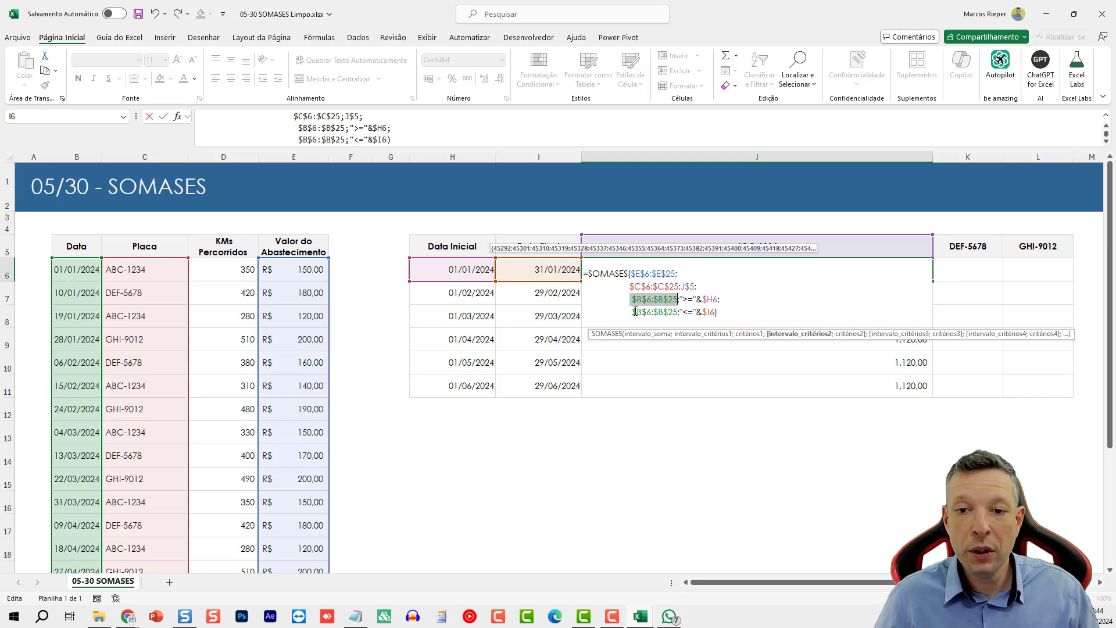
left_click(709, 299)
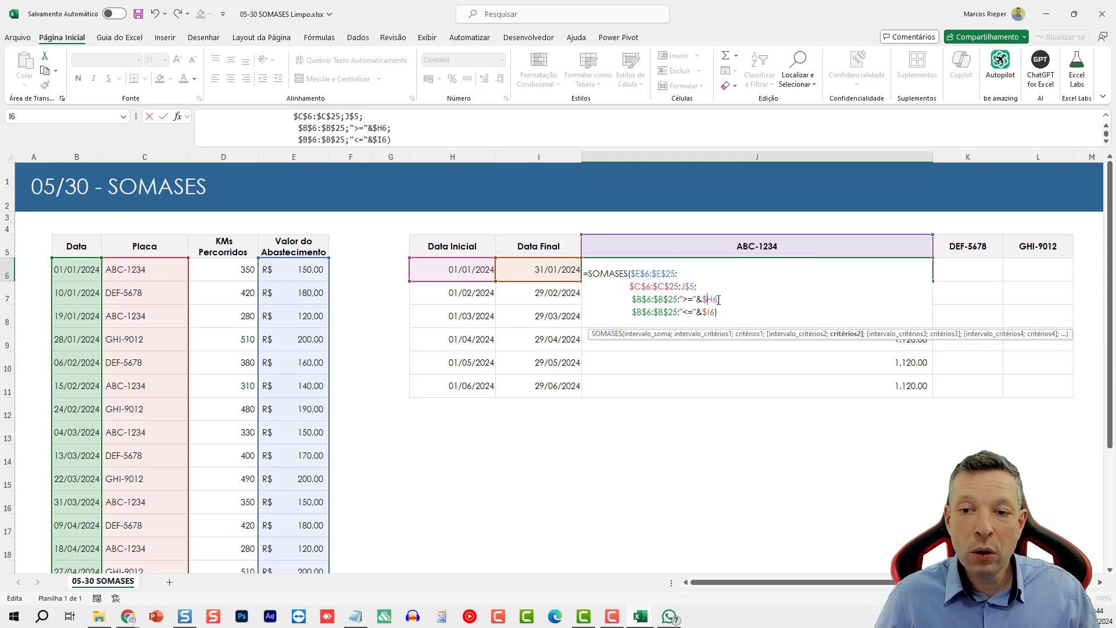
left_click_drag(718, 299, 690, 300)
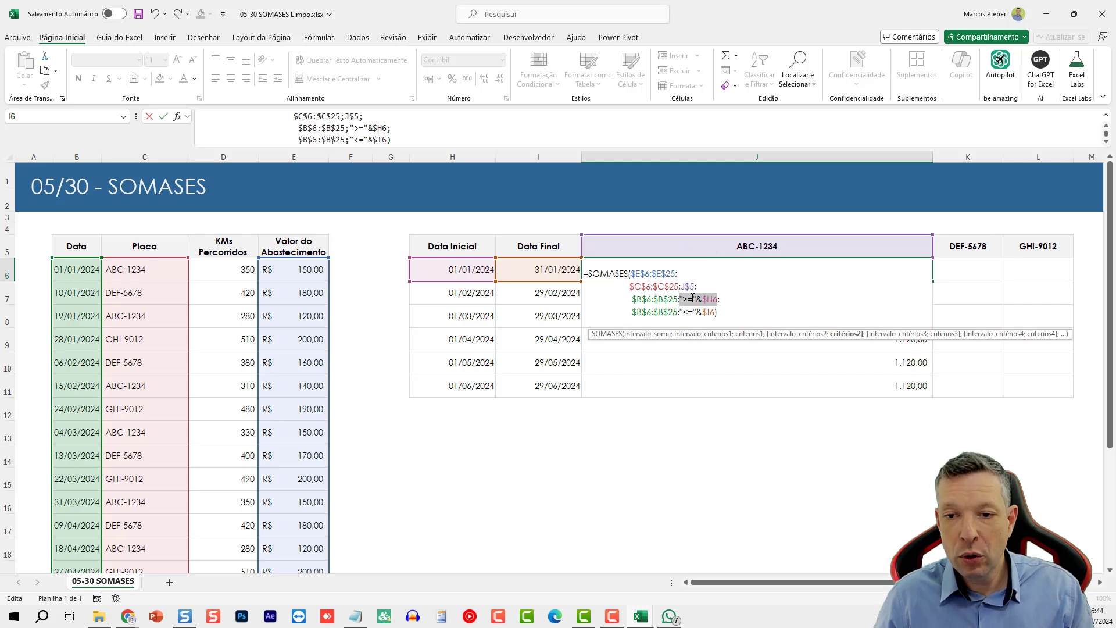
key("F9")
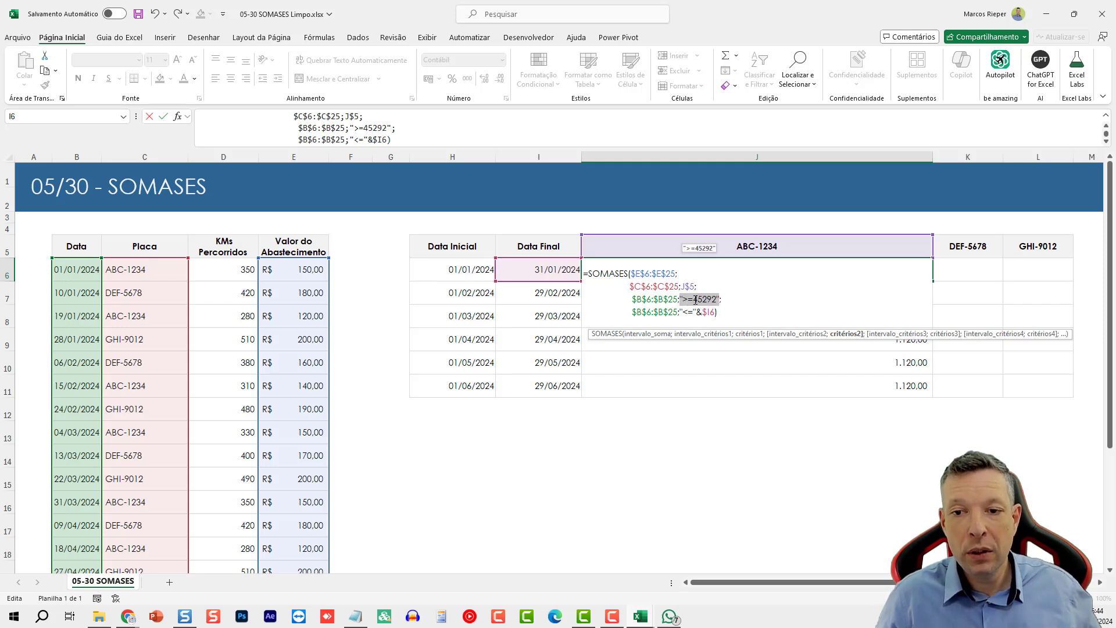
key("ctrl+z")
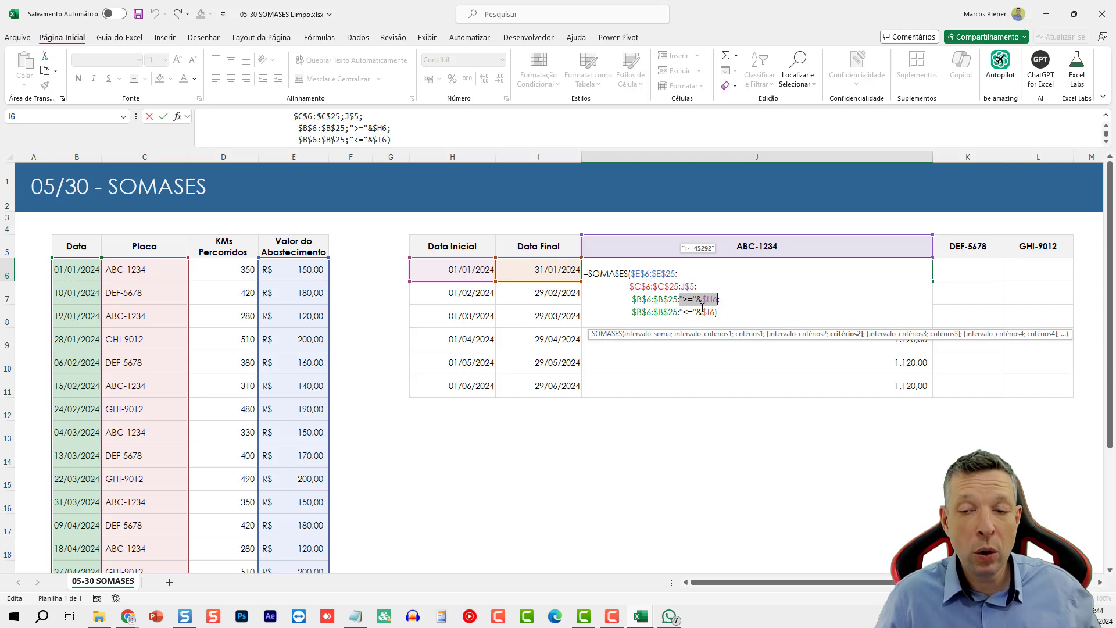
- Evaluate the "<="&$I6 criterion inside the formula, undo that evaluation and highlight the operator part of the start-date criterion
left_click_drag(716, 312, 680, 312)
key("F9")
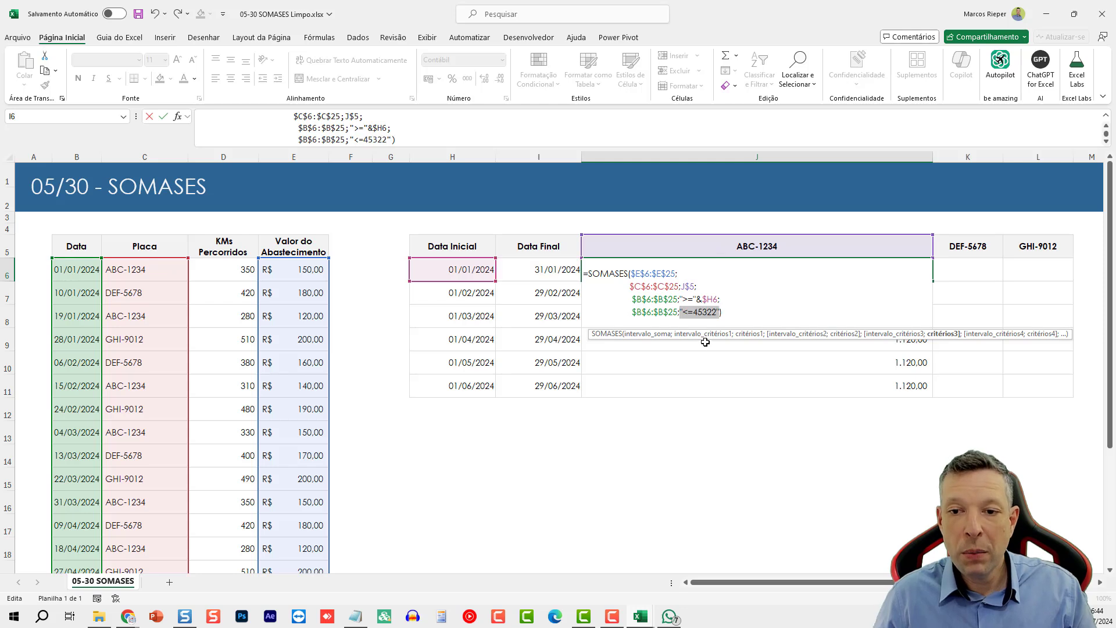
key("ctrl+z")
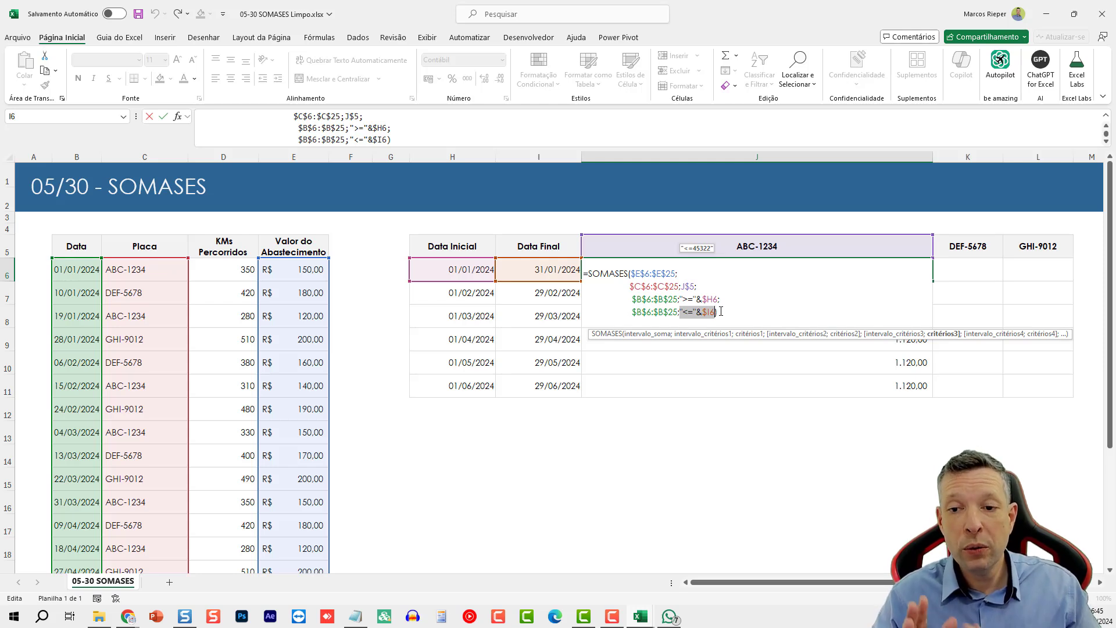
left_click(721, 311)
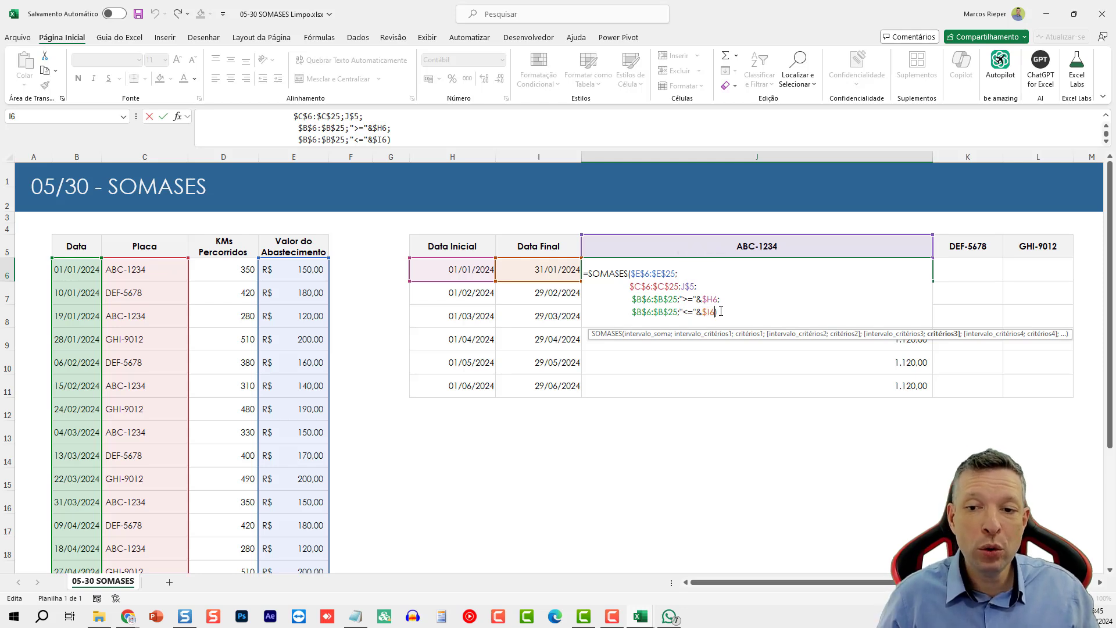
left_click_drag(683, 299, 702, 300)
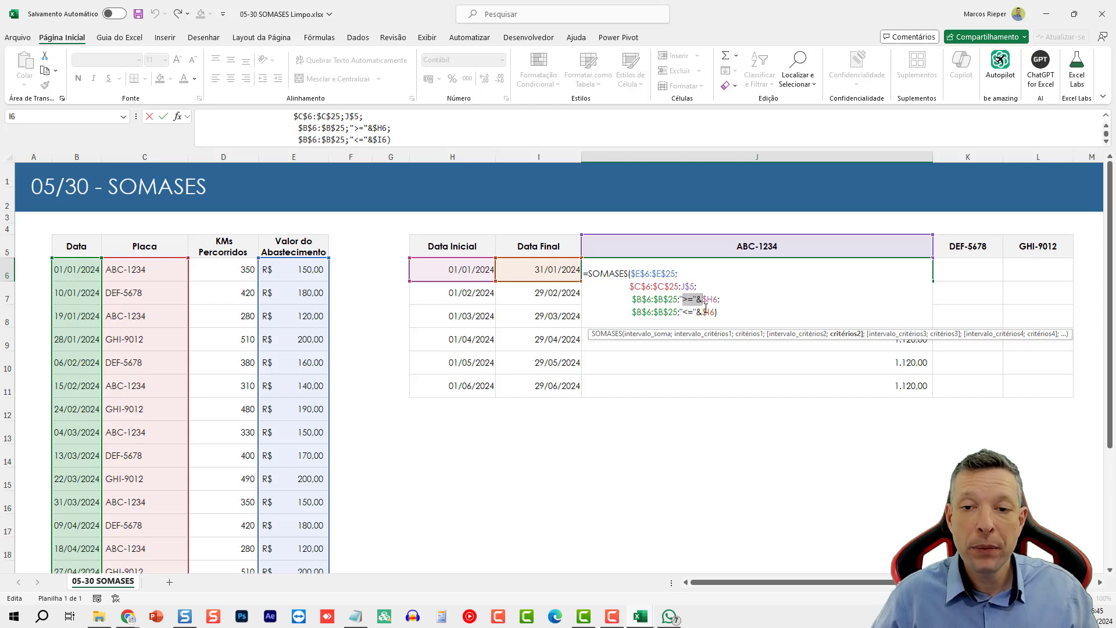
- Commit the SOMASES formula in J6 and clear the outdated formulas in J7:J11
key("Return")
key("Up")
key("Down")
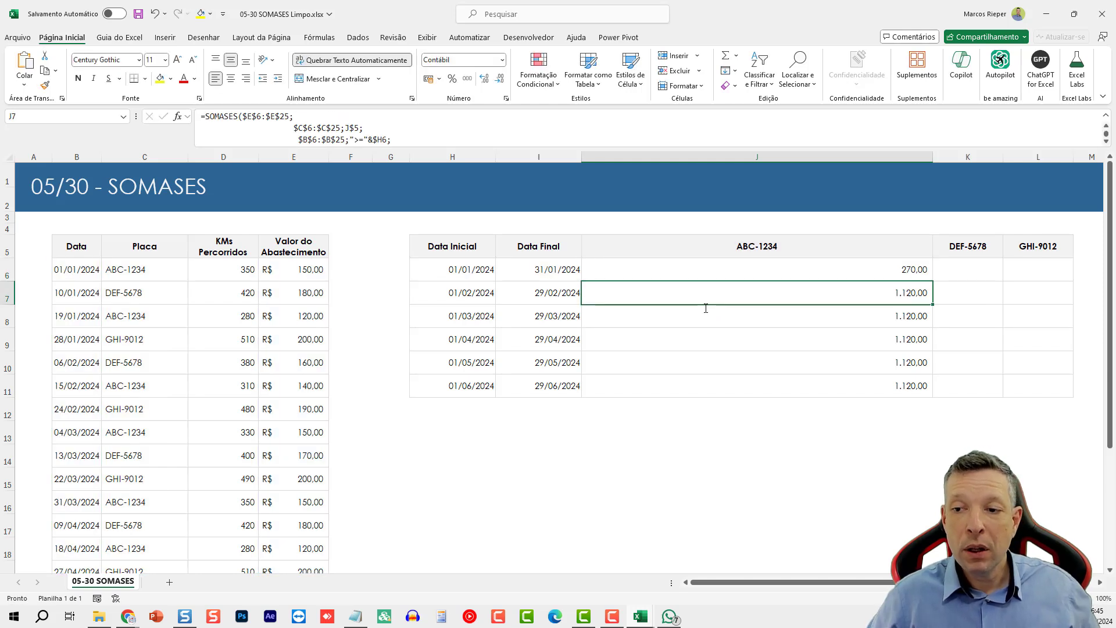
key("ctrl+shift+Down")
key("Delete")
- Copy the J6 formula down the ABC-1234 column through J11
key("Up")
key("ctrl+c")
key("Down")
key("ctrl+shift+Down")
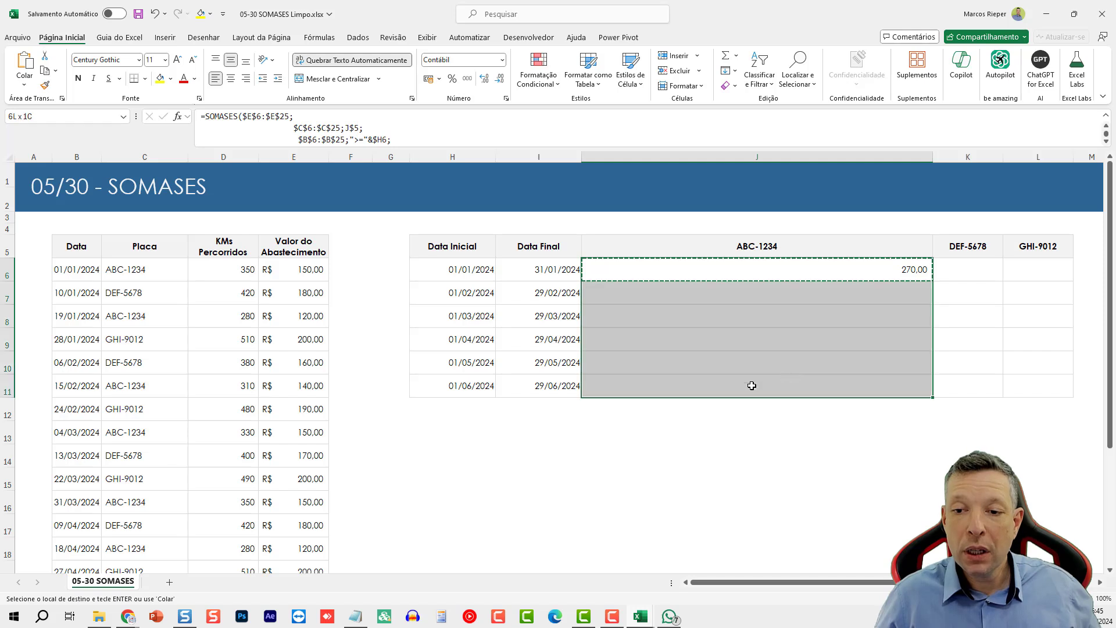
key("ctrl+v")
- Inspect the cell references of the copied formula in J8 and leave it unedited
left_click(789, 312)
double_click(813, 311)
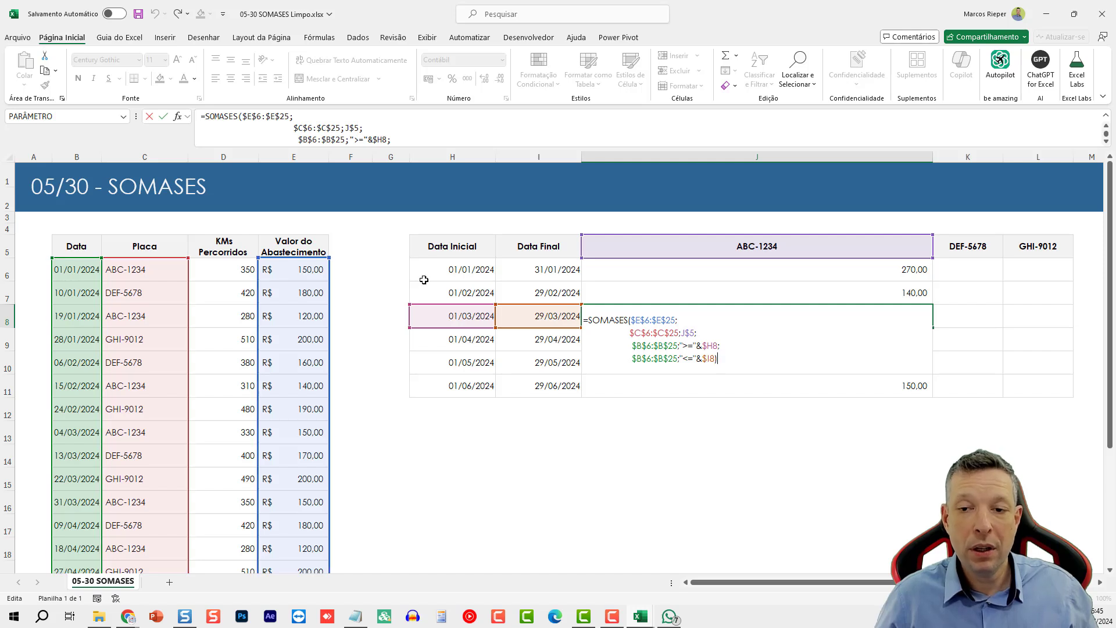
key("Escape")
- Copy the J6 formula across J6:L11 to cover all three licence plates and every period
left_click(898, 268)
key("ctrl+c")
left_click(1027, 378, "shift")
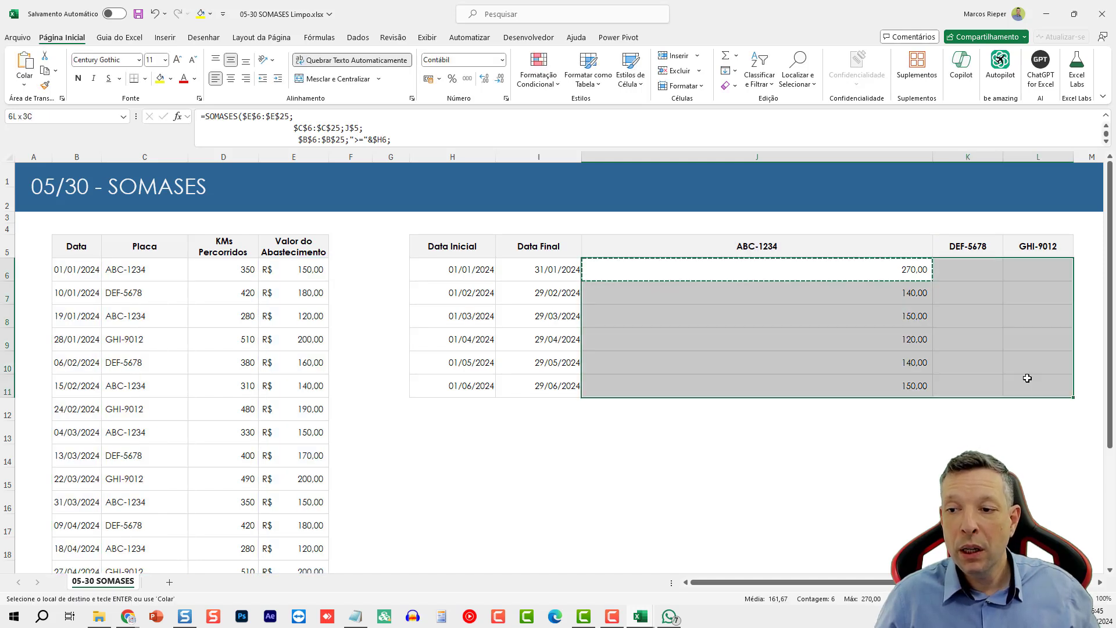
key("ctrl+v")
- Inspect the plate and date references of the copied formula in K8 and leave it unedited
left_click(982, 314)
double_click(982, 314)
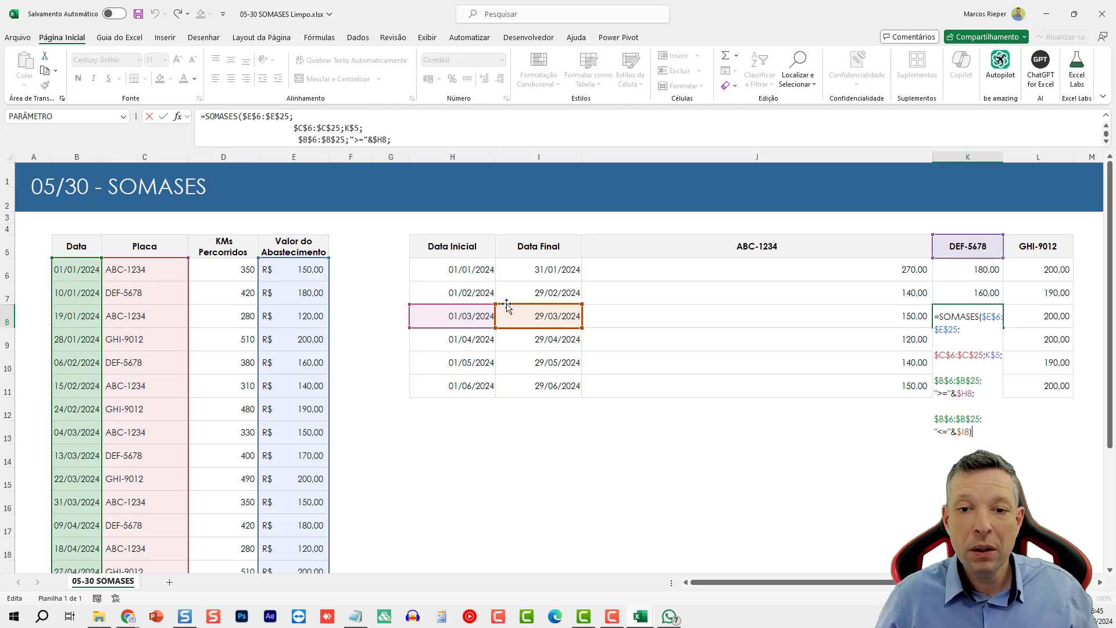
key("Escape")
- AutoFit column J, widen it slightly and look over the totals in J6:L11
double_click(932, 157)
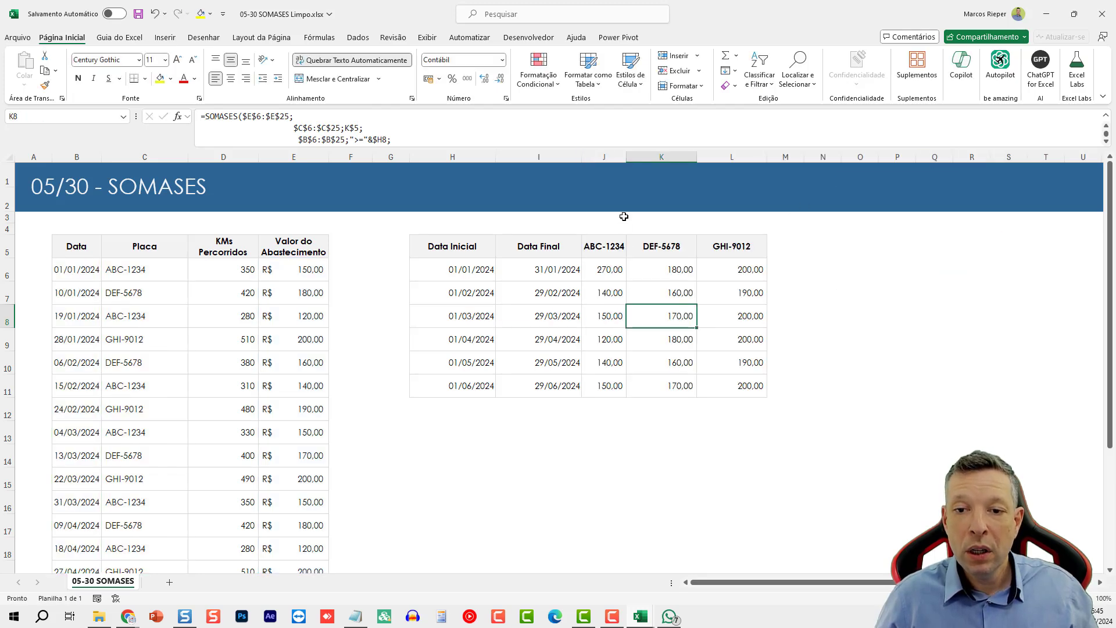
left_click_drag(626, 157, 647, 157)
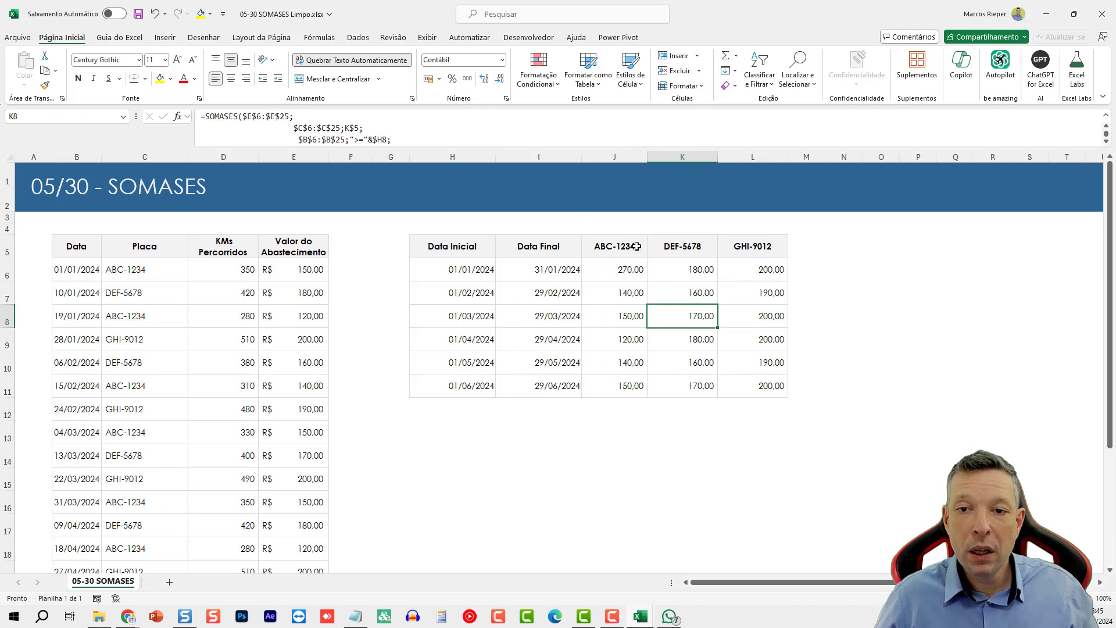
left_click_drag(627, 267, 737, 380)
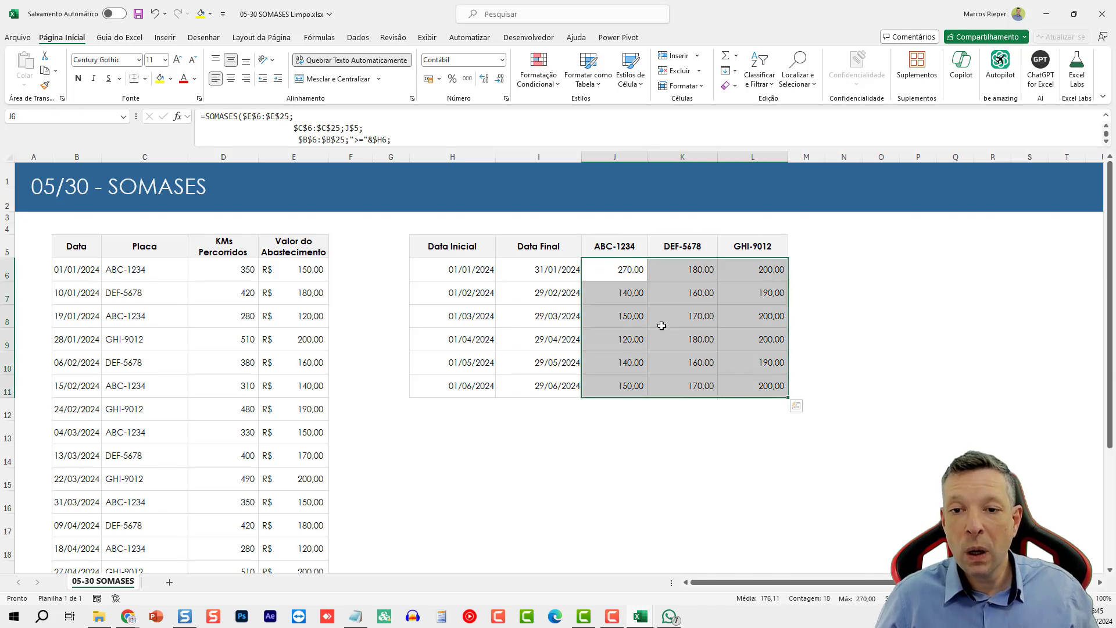
key("Down")
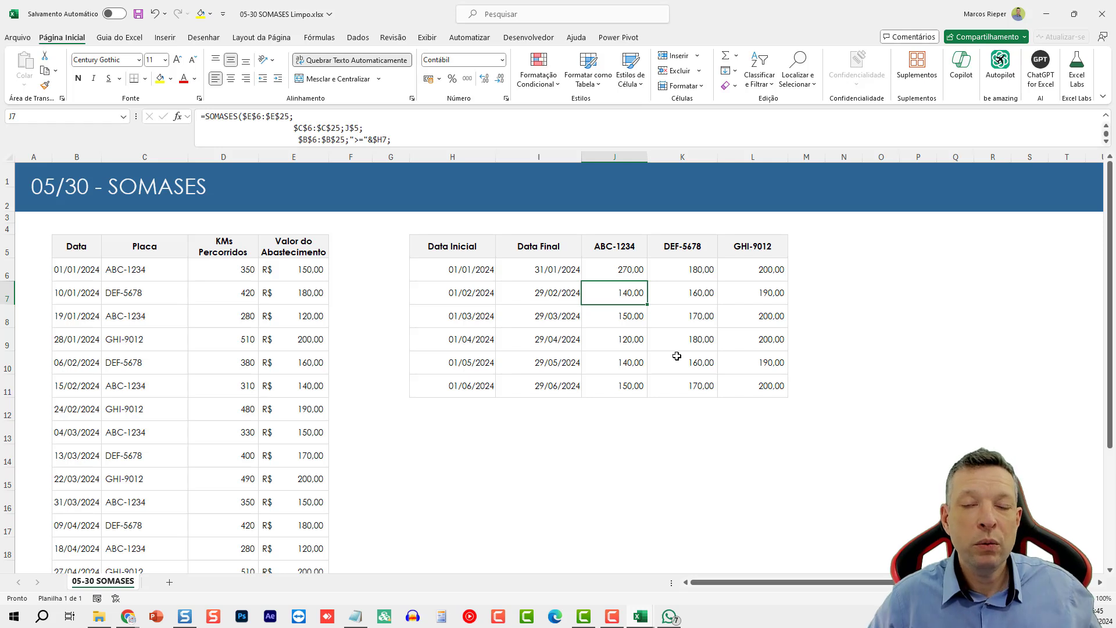